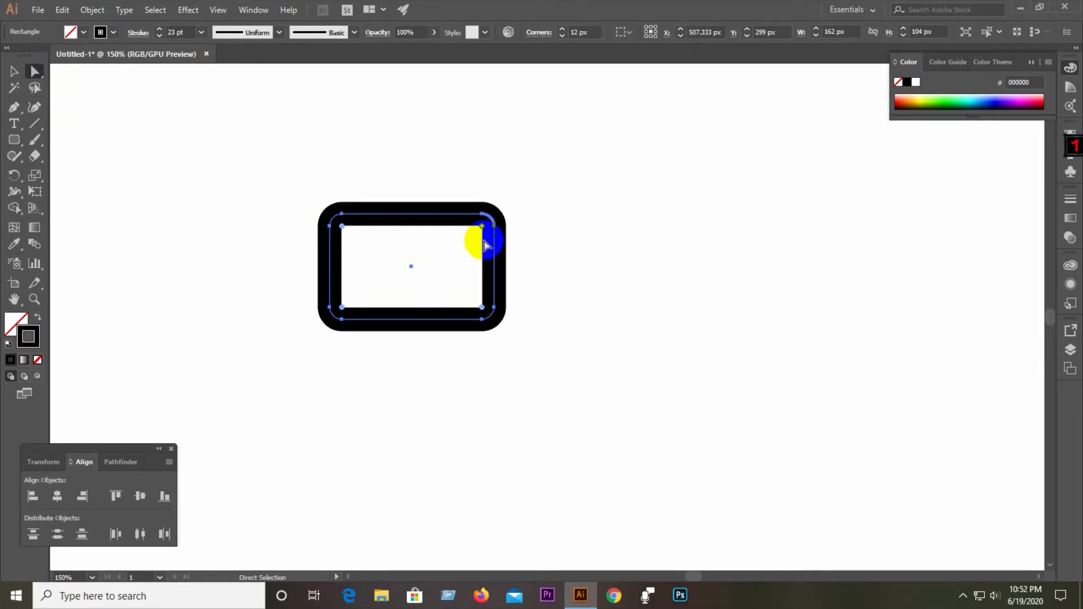
# Step: Round the rectangle's right-hand corners fully to form a D shape and narrow it to about 132 px wide
pyautogui.moveTo(483, 307); pyautogui.dragTo(331, 309)
pyautogui.click(14, 72)
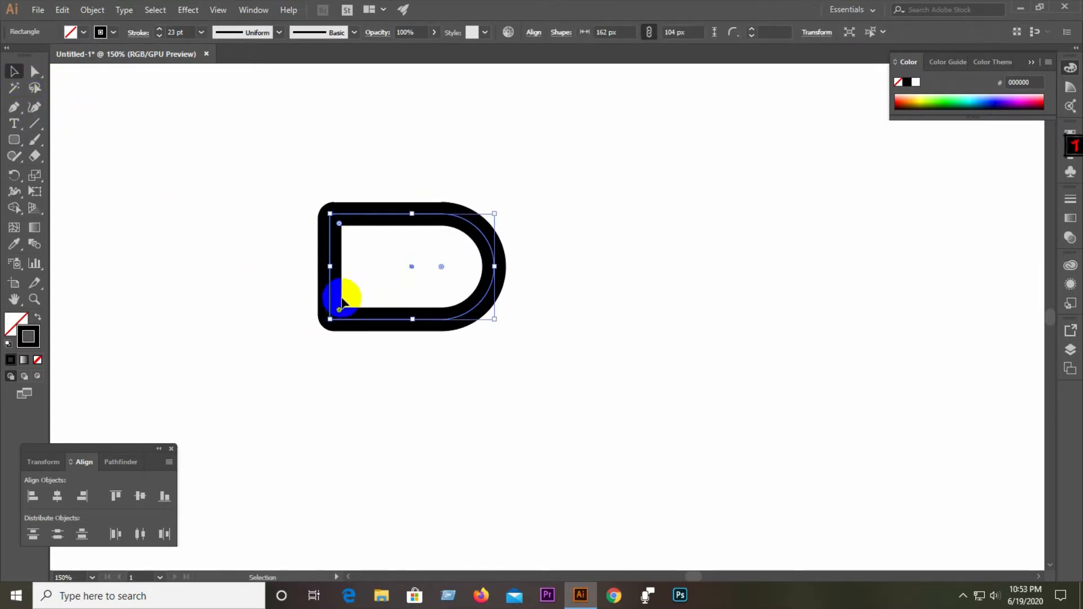
pyautogui.moveTo(329, 267); pyautogui.dragTo(361, 270)
pyautogui.click(292, 227)
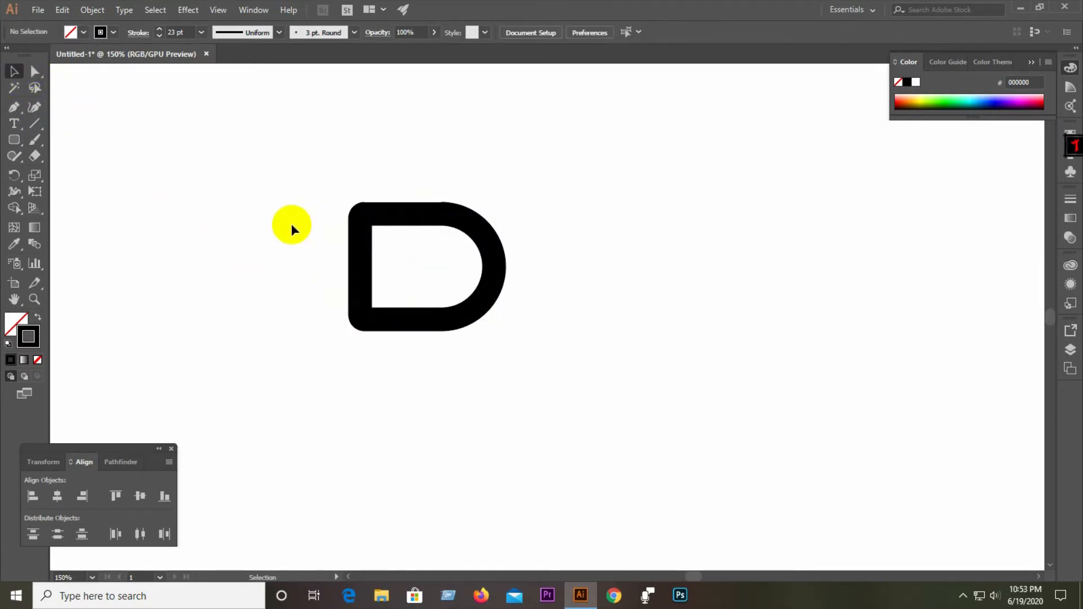
# Step: Slightly reduce the radius of the D shape's left-hand corners
pyautogui.click(35, 72)
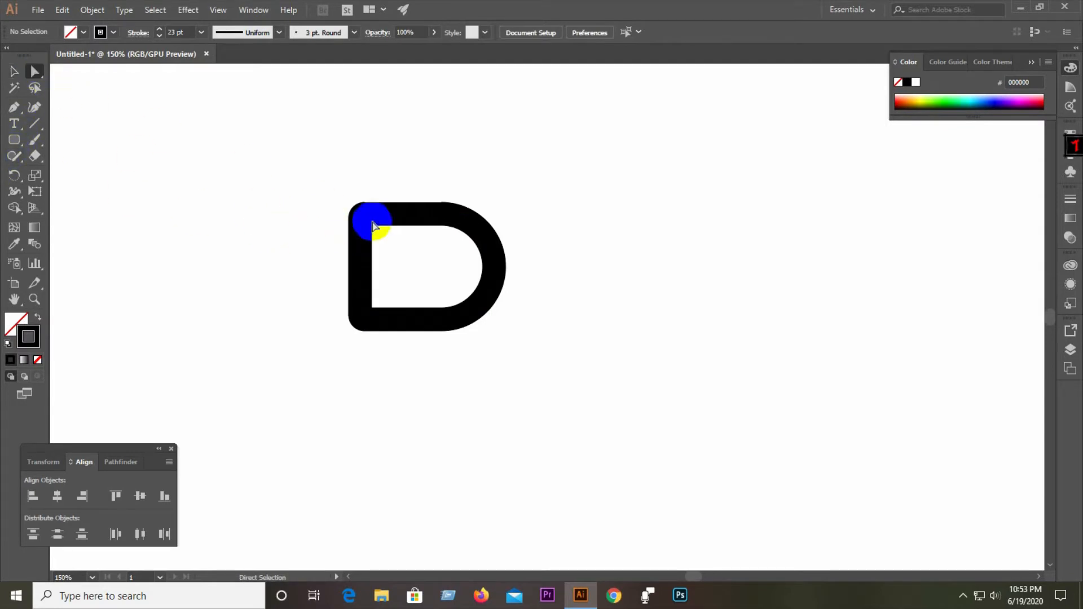
pyautogui.click(367, 216)
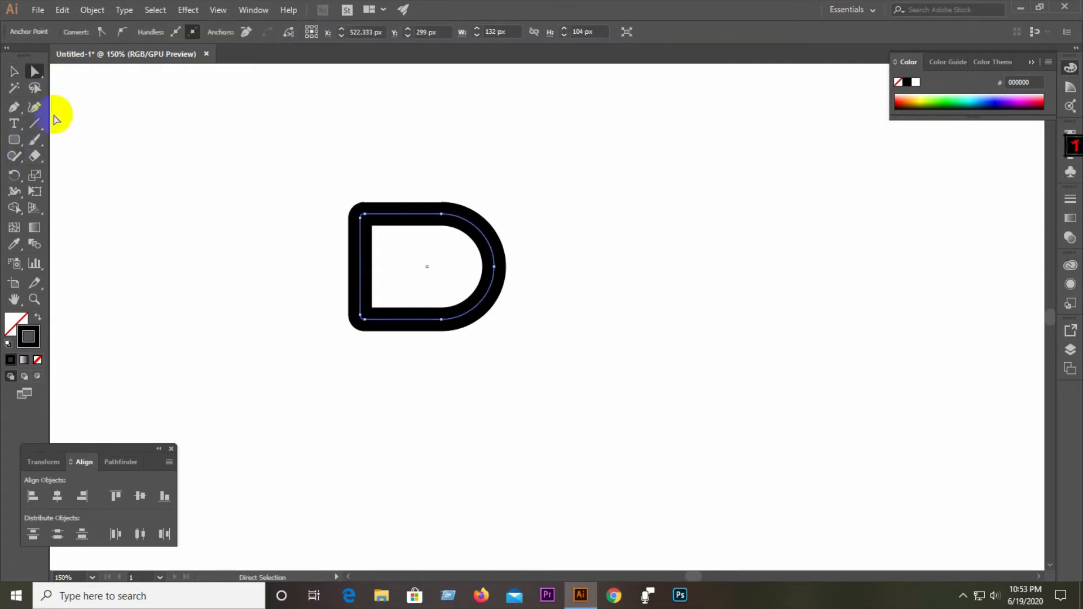
pyautogui.click(14, 72)
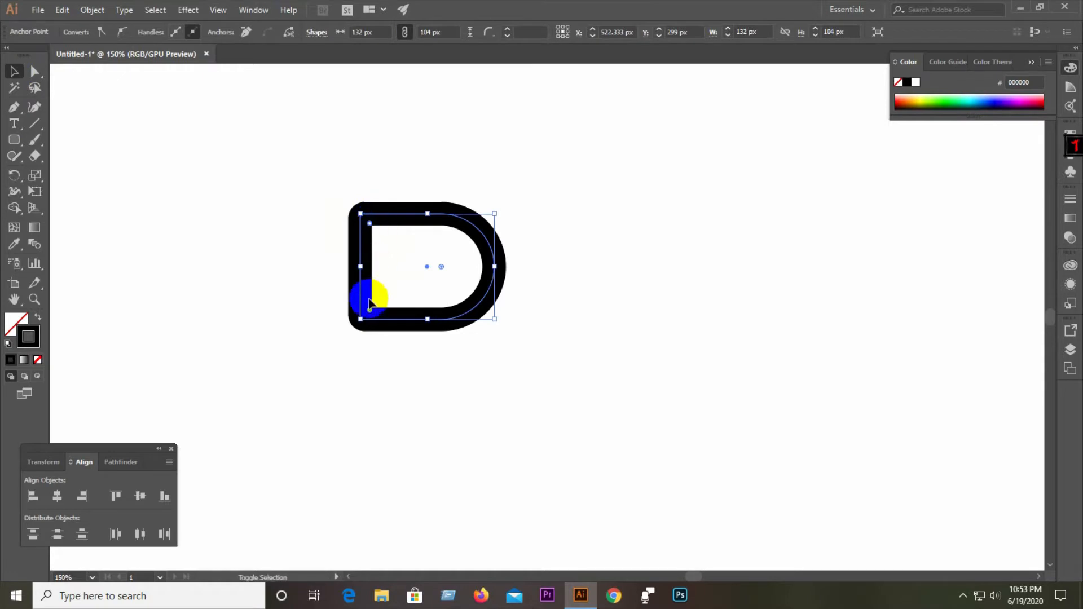
pyautogui.moveTo(365, 314); pyautogui.dragTo(345, 317)
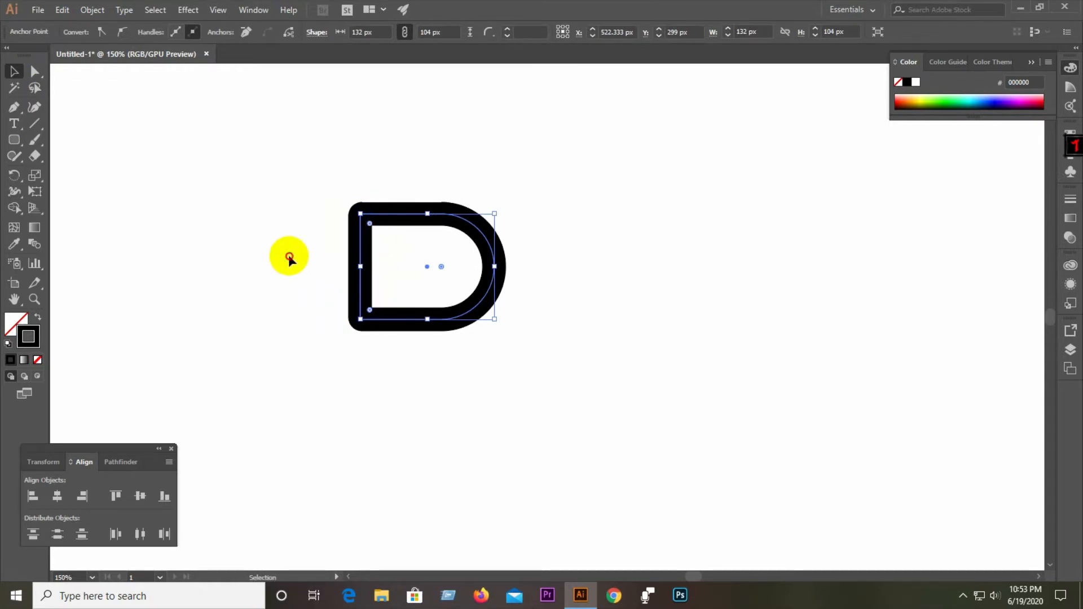
pyautogui.click(290, 256)
# Step: Draw a circle about 225 px in diameter around the D shape
pyautogui.click(18, 131)
pyautogui.click(15, 140)
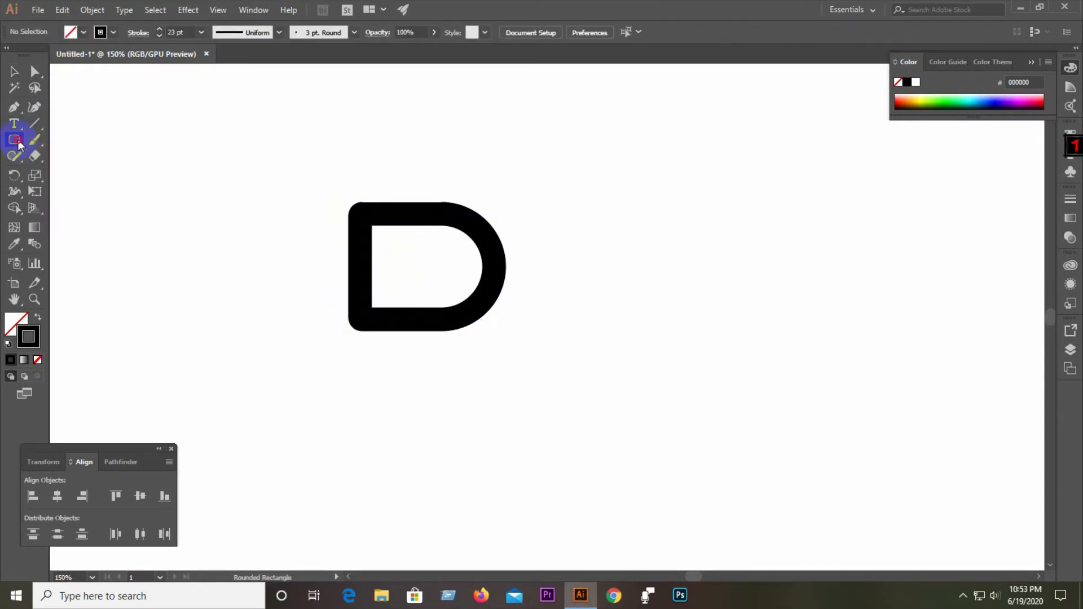
pyautogui.click(86, 169)
pyautogui.moveTo(420, 263); pyautogui.dragTo(510, 378)
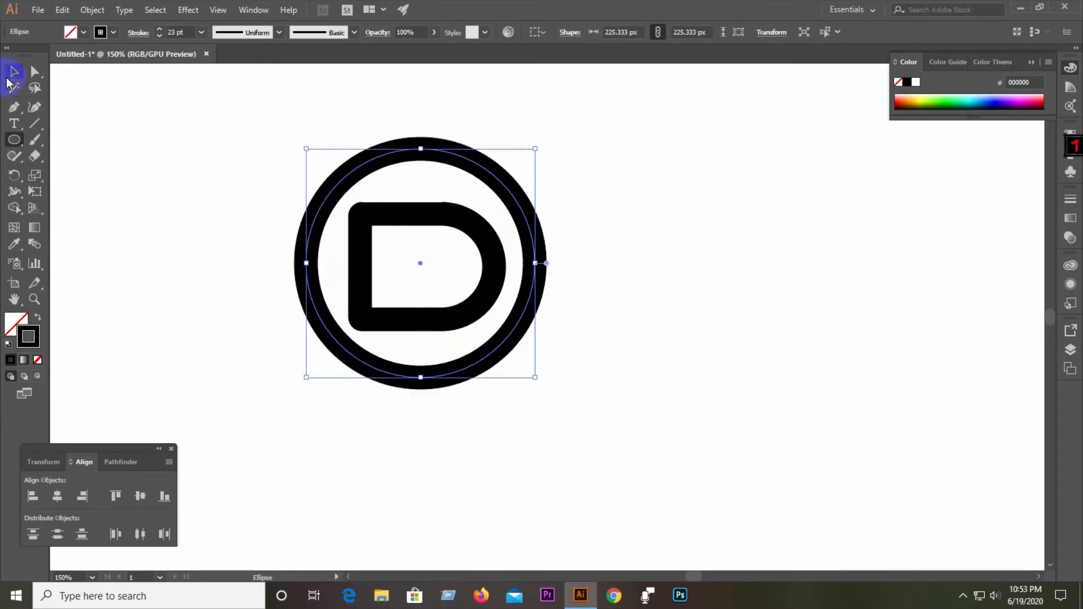
pyautogui.click(10, 75)
pyautogui.click(201, 235)
# Step: Center the circle and the D shape on each other horizontally and vertically
pyautogui.moveTo(433, 152); pyautogui.dragTo(434, 155)
pyautogui.hotkey('ctrl', 'a')
pyautogui.click(56, 496)
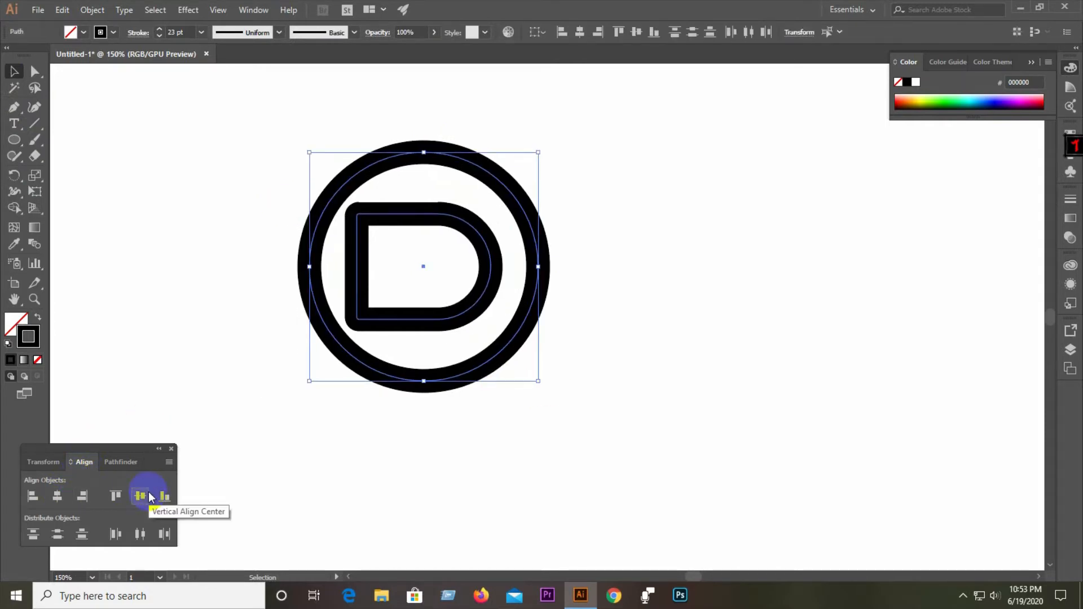
pyautogui.click(614, 407)
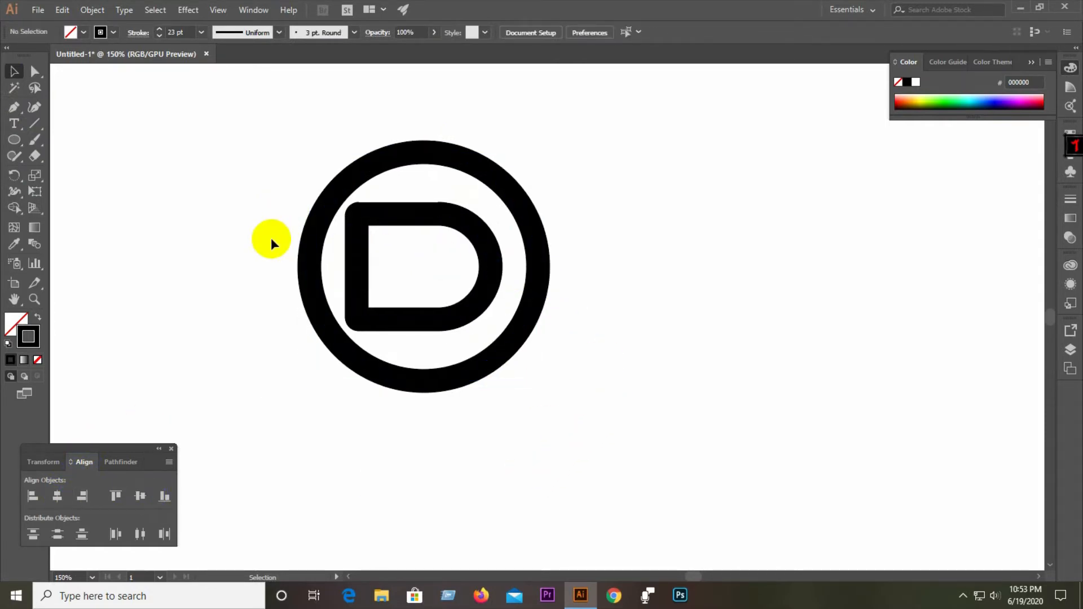
pyautogui.scroll(-1, 305, 257)
pyautogui.scroll(1, 355, 246)
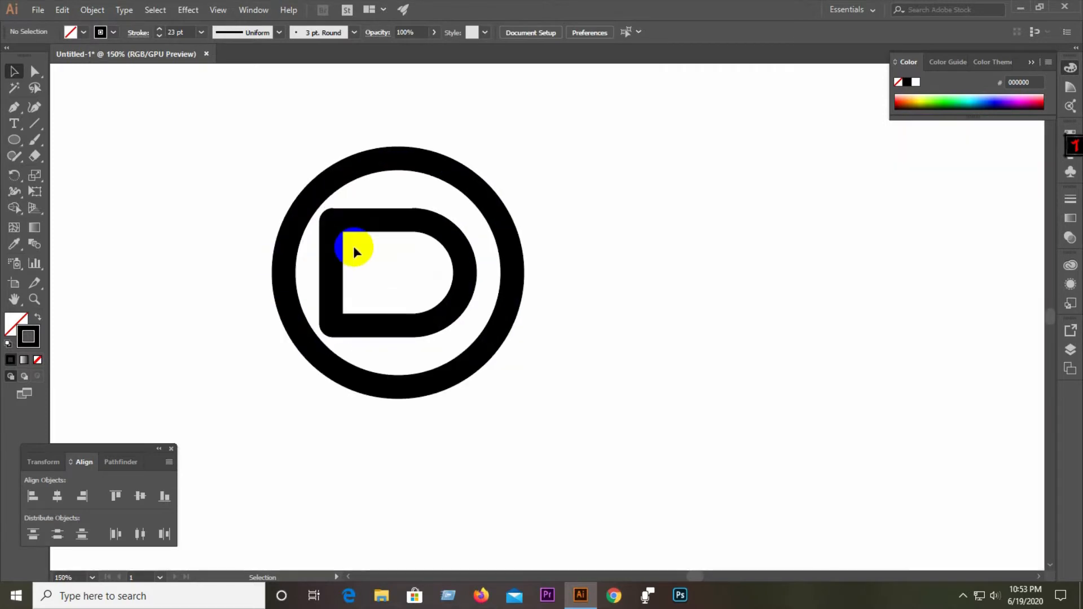
# Step: Narrow the D shape from its straight side to about 127 px wide
pyautogui.click(34, 71)
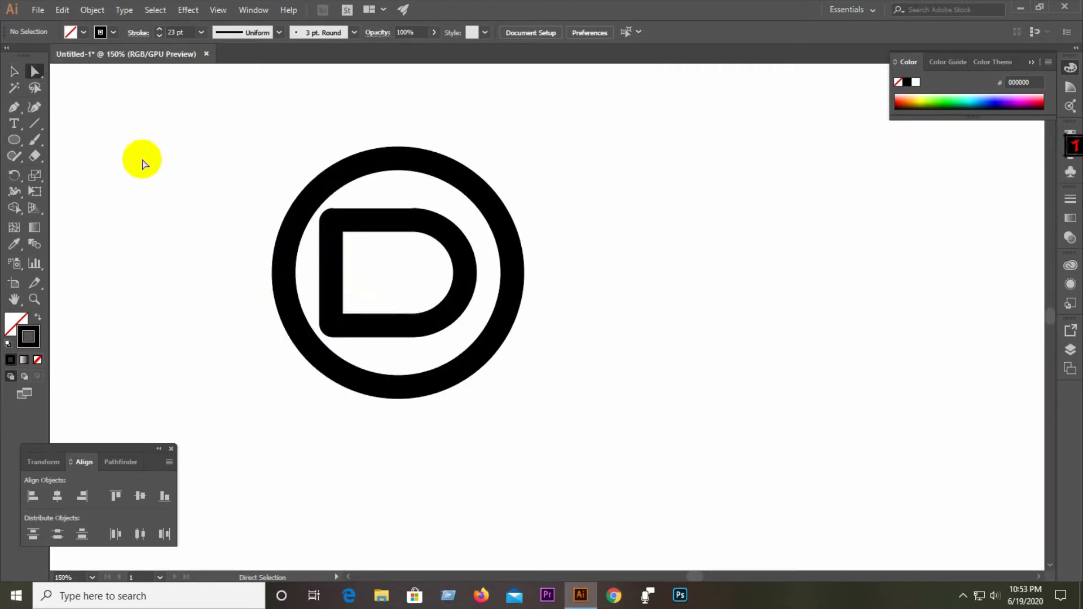
pyautogui.click(333, 277)
pyautogui.click(14, 71)
pyautogui.moveTo(331, 274); pyautogui.dragTo(336, 275)
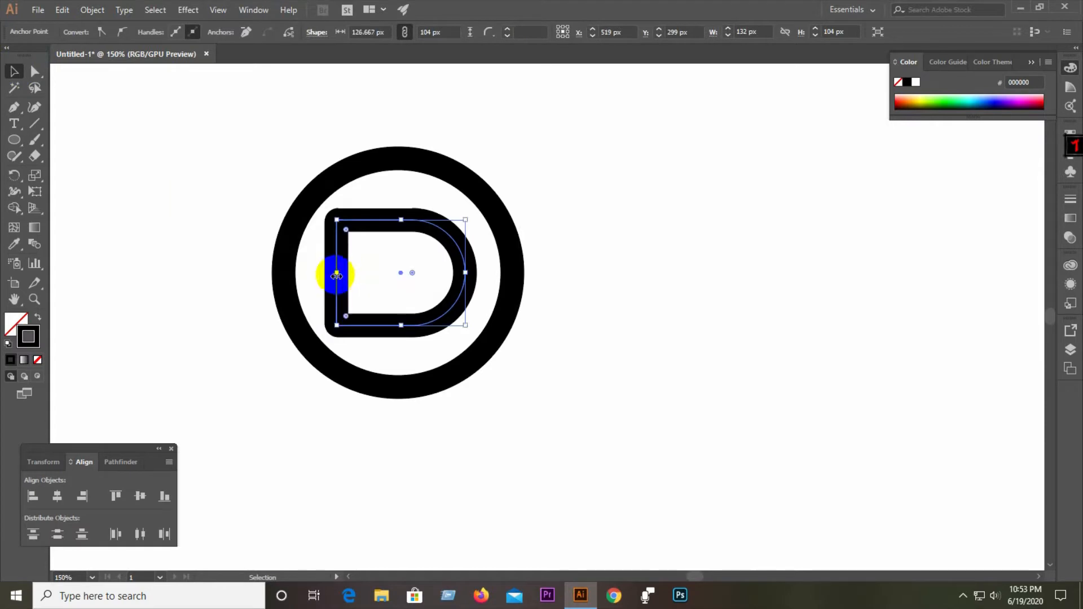
# Step: Realign the centers of the narrowed D and the circle in both directions
pyautogui.click(208, 152)
pyautogui.hotkey('ctrl', 'a')
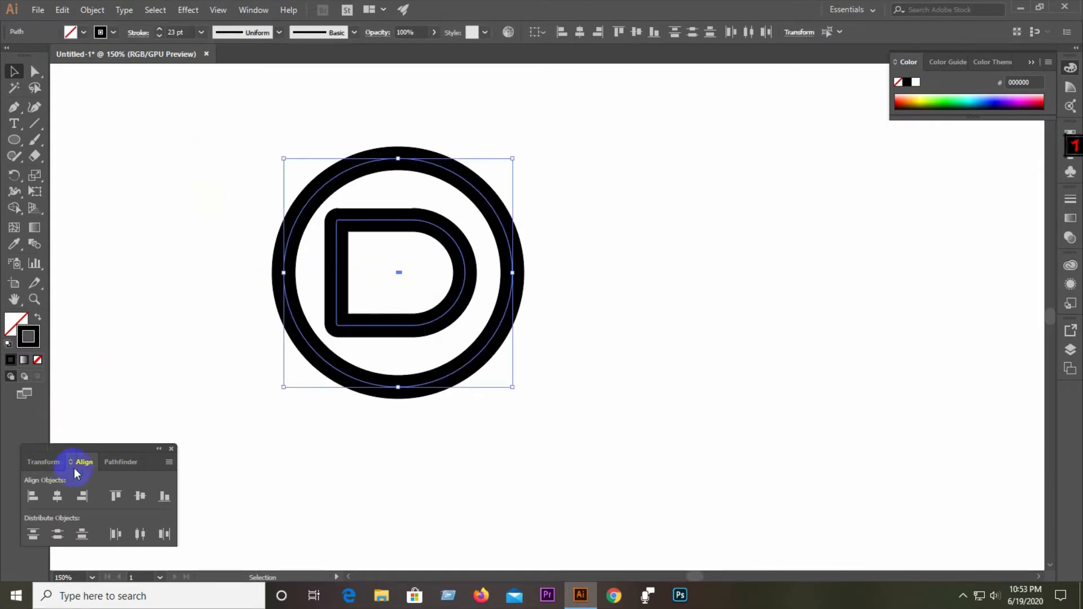
pyautogui.click(58, 497)
pyautogui.click(140, 496)
pyautogui.click(129, 378)
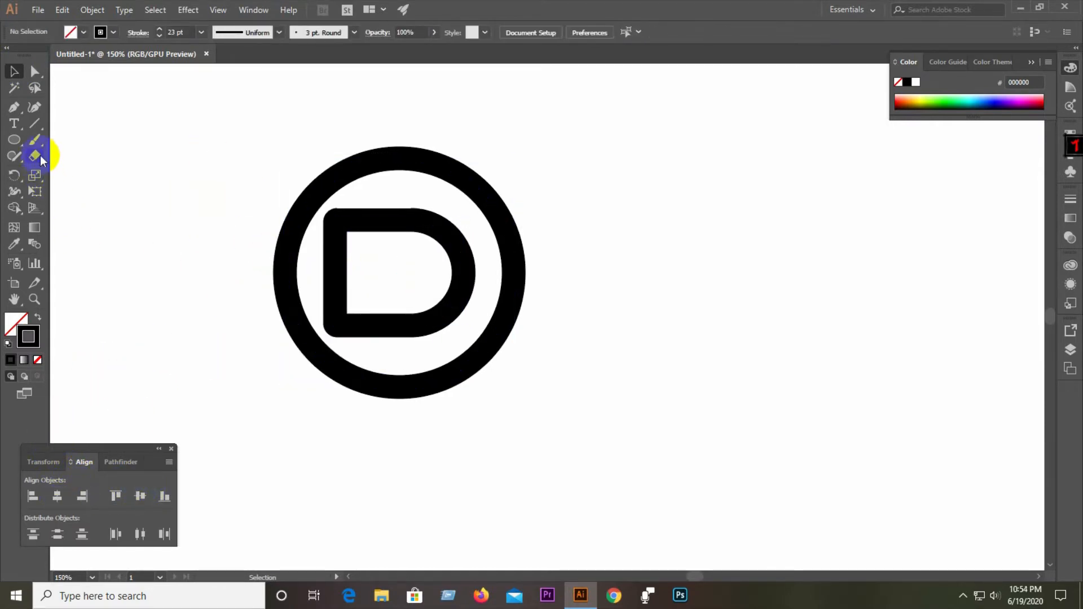
# Step: Draw a diagonal line about 276 by 215 px beside the emblem and duplicate it into four parallel stripes
pyautogui.moveTo(747, 139); pyautogui.dragTo(1027, 356)
pyautogui.click(14, 72)
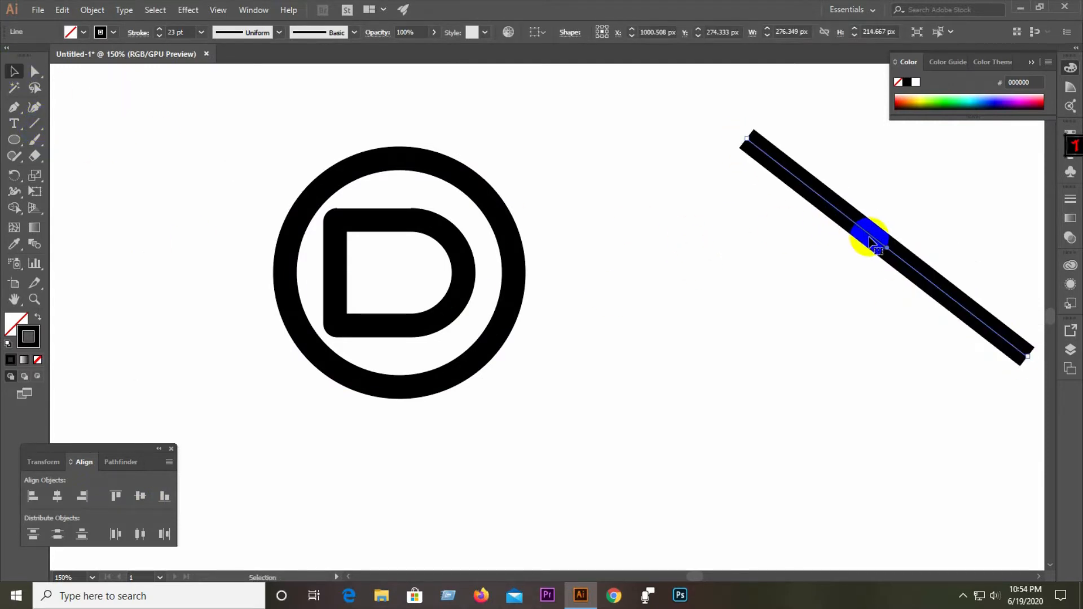
pyautogui.moveTo(870, 241); pyautogui.dragTo(750, 293)
pyautogui.press('Up')
pyautogui.press('Up')
pyautogui.press('Up')
pyautogui.press('Up')
pyautogui.press('Up')
pyautogui.press('Up')
pyautogui.press('Up')
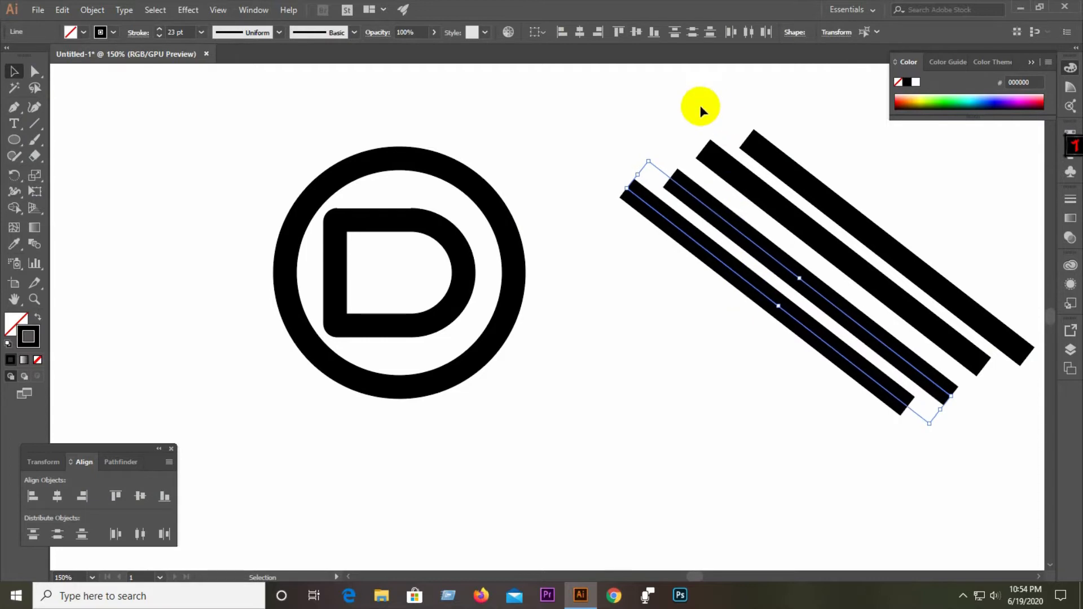
# Step: Group the four stripes together, and group the circle with the D
pyautogui.moveTo(699, 105); pyautogui.dragTo(899, 298)
pyautogui.rightClick(881, 282)
pyautogui.click(916, 365)
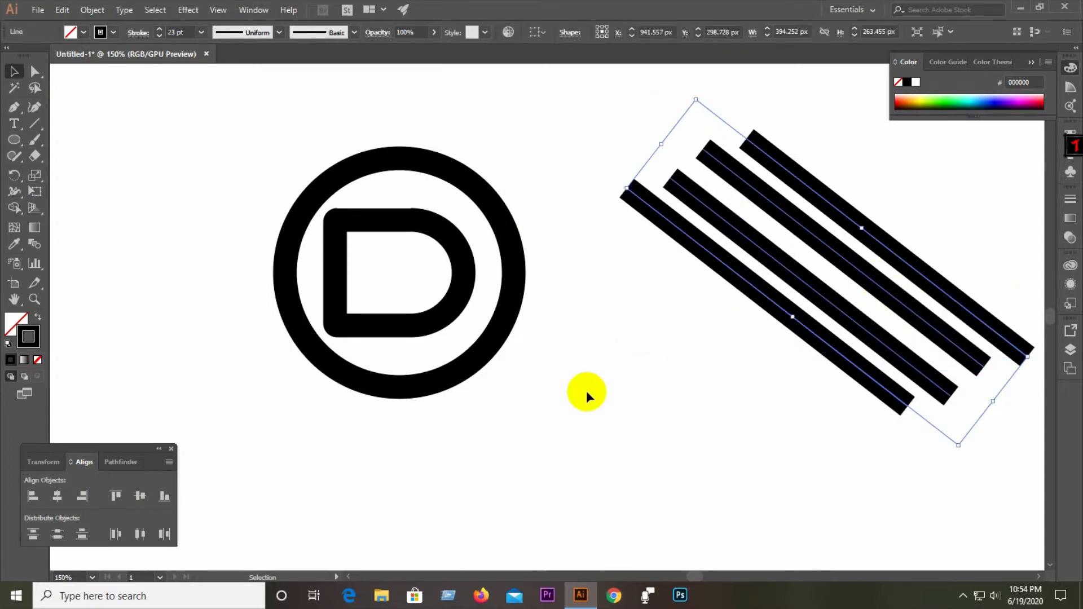
pyautogui.moveTo(237, 148); pyautogui.dragTo(474, 328)
pyautogui.rightClick(460, 312)
pyautogui.click(494, 396)
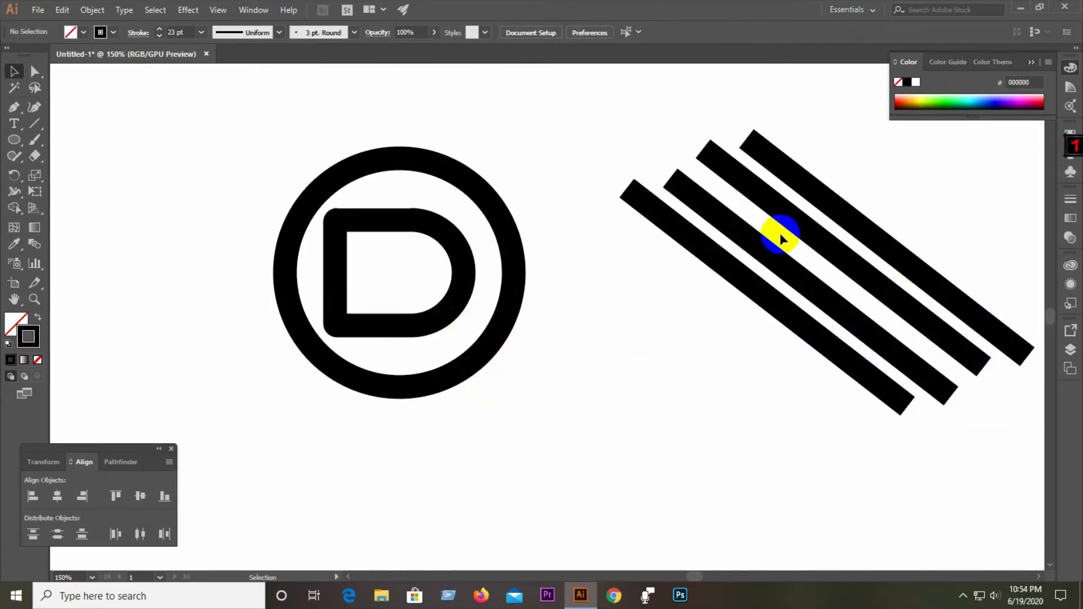
# Step: Try the stripe group over the emblem, then return it to the empty area and ungroup it
pyautogui.moveTo(780, 233); pyautogui.dragTo(352, 271)
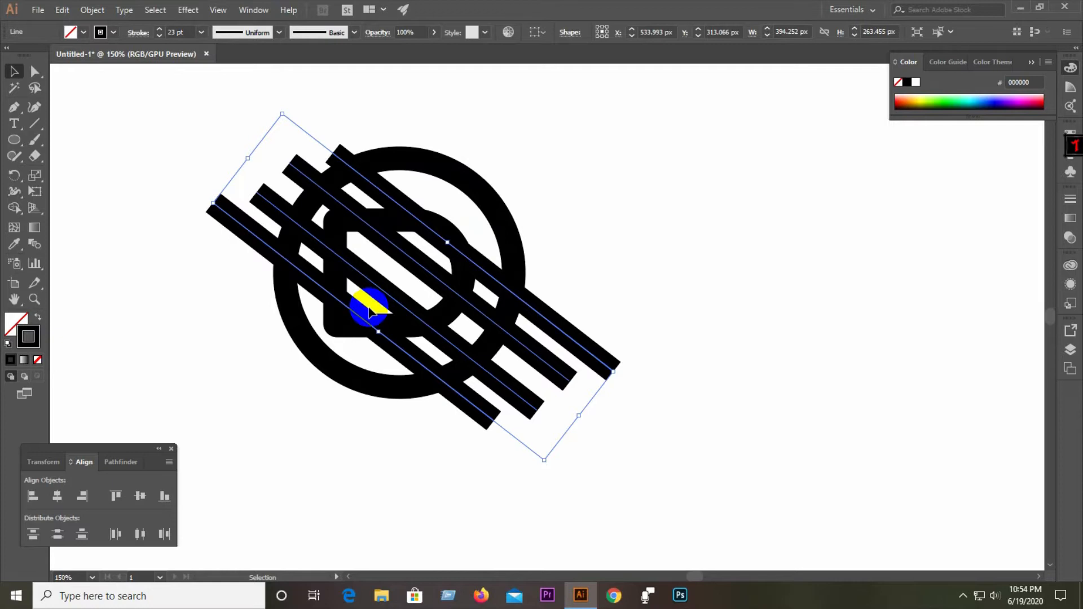
pyautogui.moveTo(369, 310); pyautogui.dragTo(728, 299)
pyautogui.click(675, 357)
pyautogui.rightClick(811, 240)
pyautogui.click(869, 333)
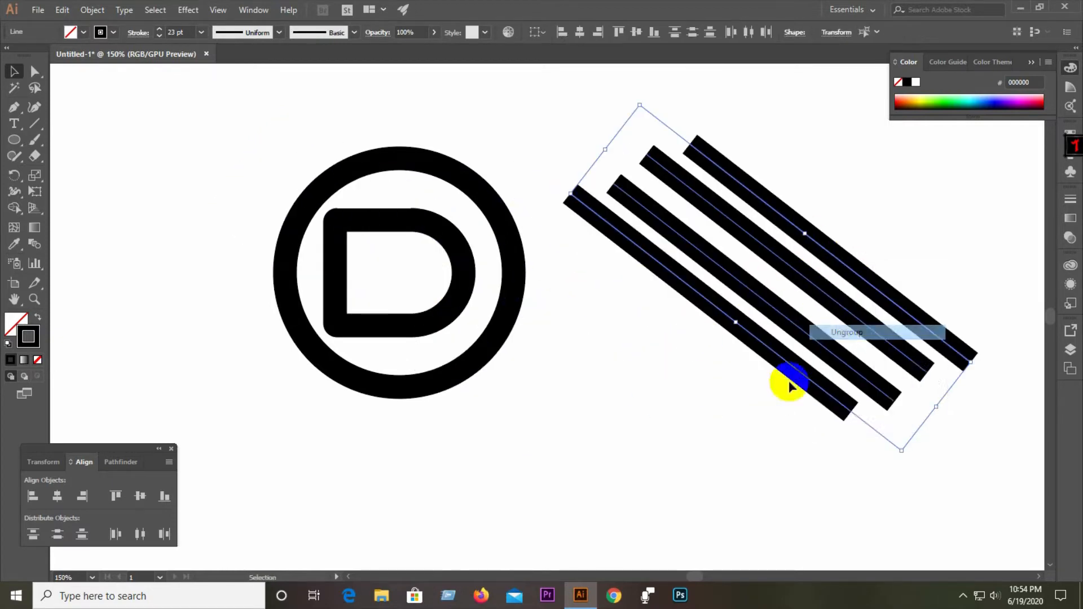
# Step: Delete the two lower-left stripes of the set
pyautogui.click(681, 228)
pyautogui.click(678, 241)
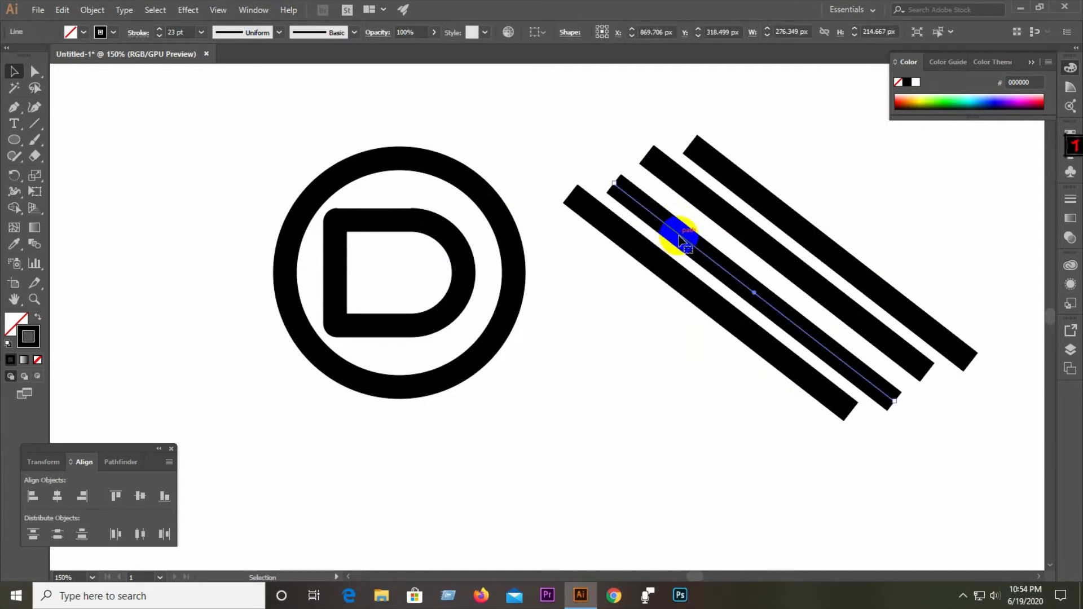
pyautogui.press('Delete')
pyautogui.click(665, 267)
pyautogui.press('Delete')
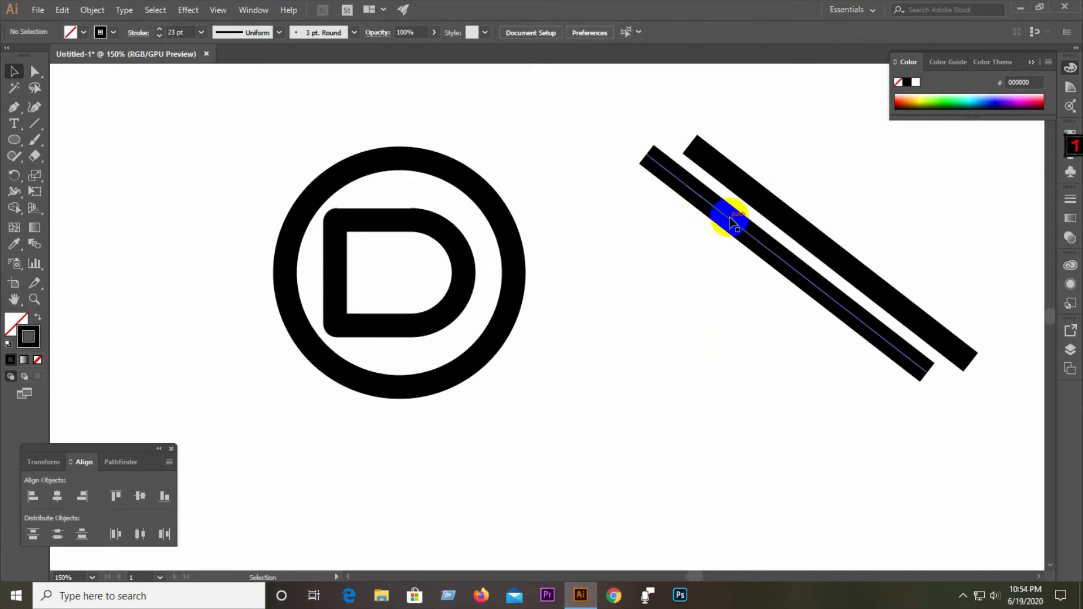
# Step: Move the two remaining stripes closer together and duplicate the pair to their lower left
pyautogui.click(727, 219)
pyautogui.moveTo(730, 220); pyautogui.dragTo(782, 254)
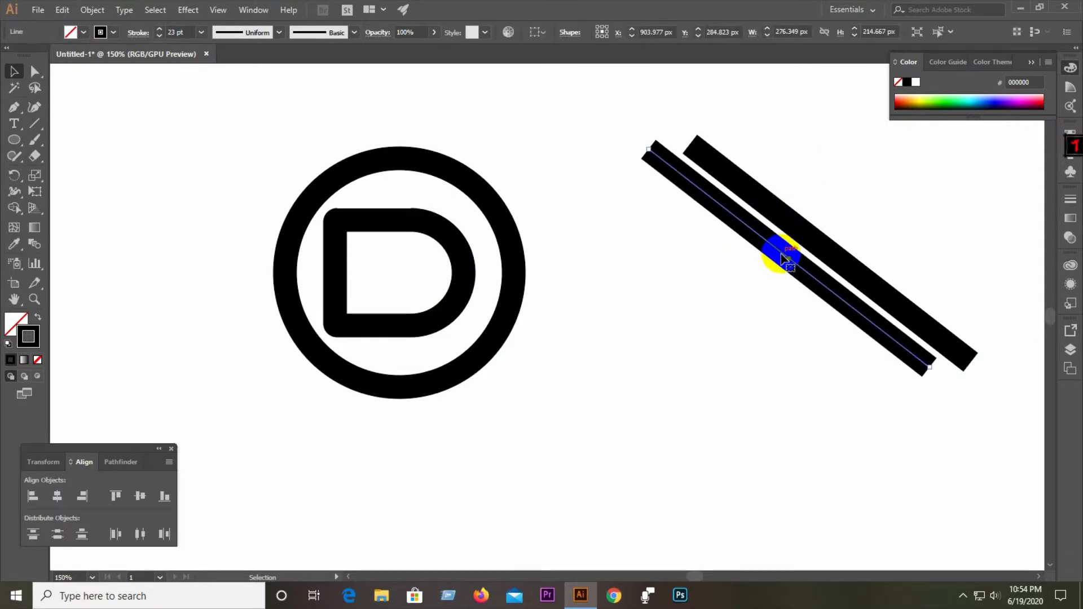
pyautogui.click(817, 169)
pyautogui.moveTo(817, 168); pyautogui.dragTo(736, 299)
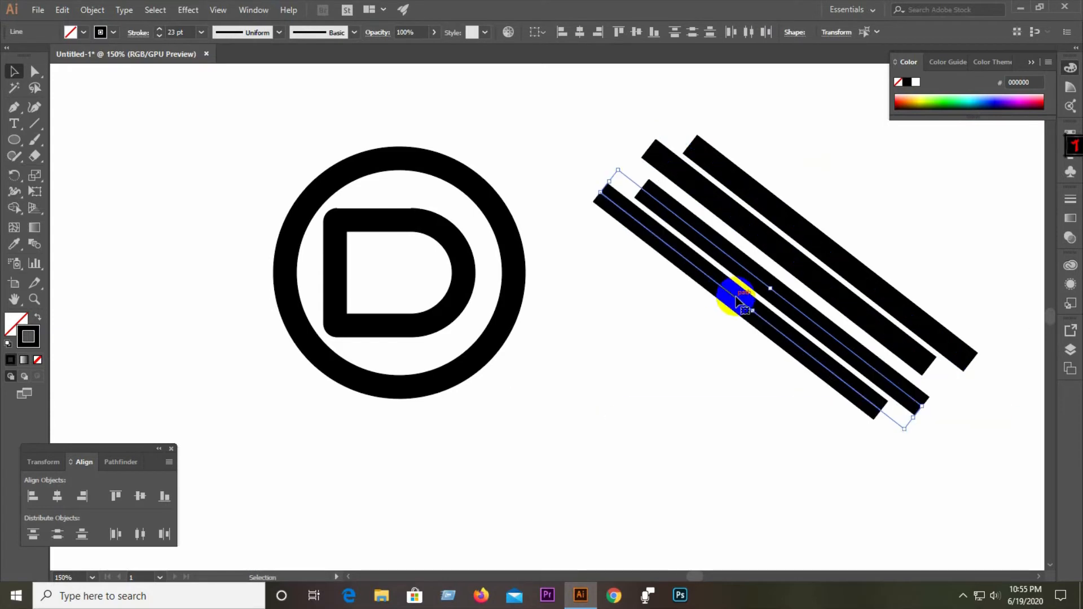
# Step: Group the four stripes and place them diagonally across the D and the circle
pyautogui.moveTo(563, 102); pyautogui.dragTo(839, 322)
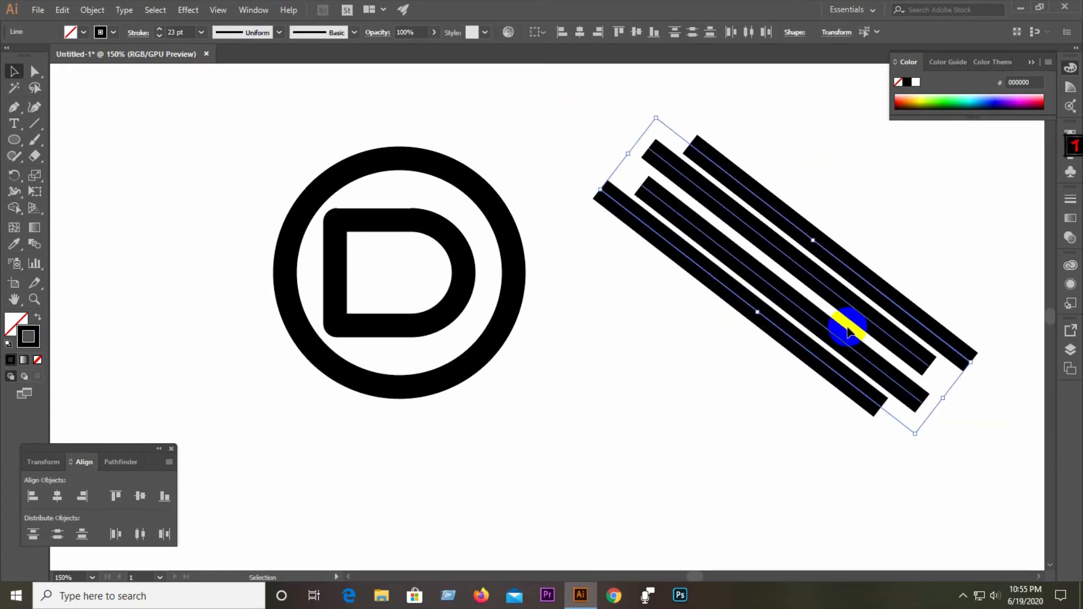
pyautogui.rightClick(839, 322)
pyautogui.click(872, 144)
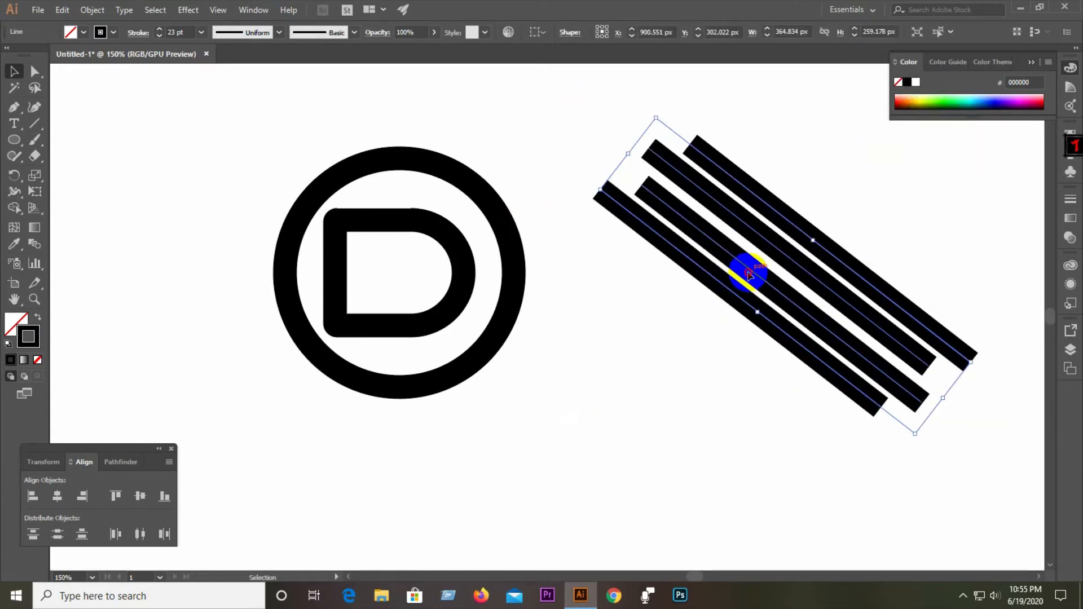
pyautogui.moveTo(749, 275); pyautogui.dragTo(366, 274)
pyautogui.moveTo(366, 274); pyautogui.dragTo(369, 277)
pyautogui.click(730, 310)
# Step: Expand the fill and stroke of the stripes, circle and D
pyautogui.click(314, 363)
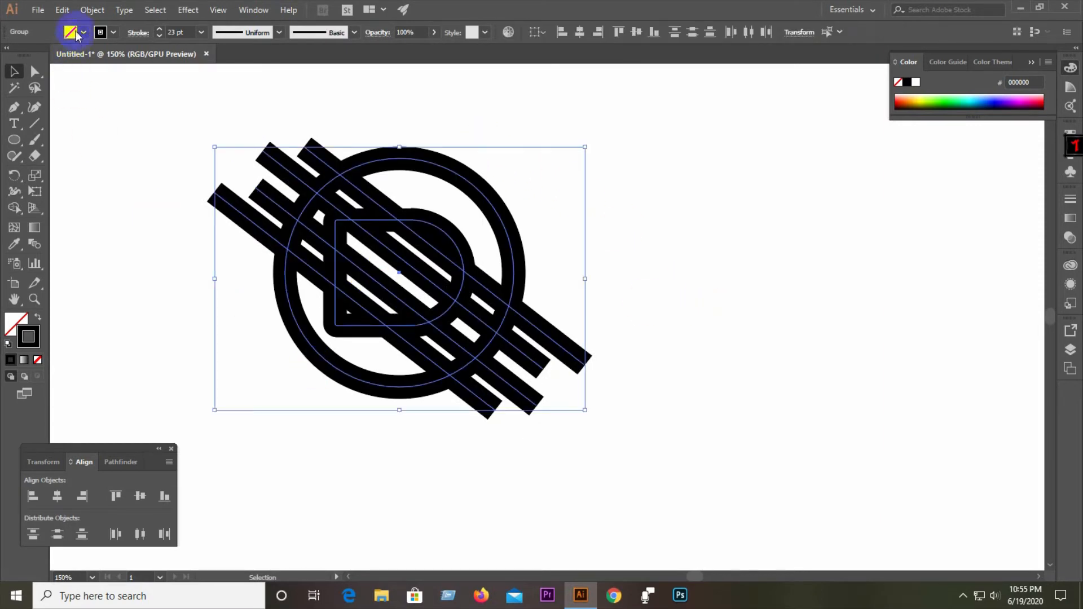
pyautogui.click(80, 10)
pyautogui.click(108, 154)
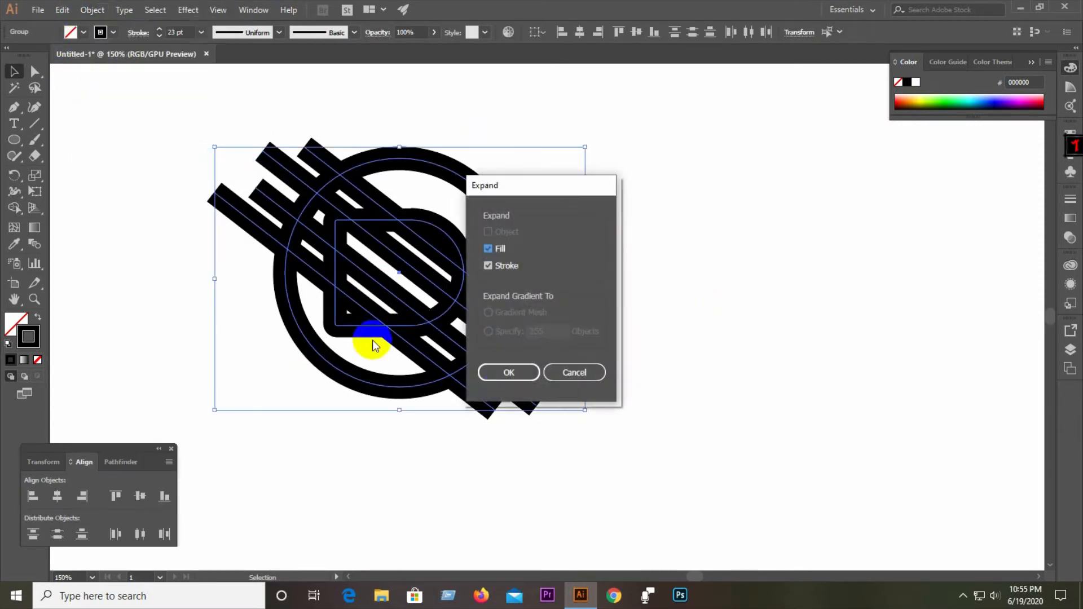
pyautogui.click(508, 372)
pyautogui.click(142, 251)
# Step: Divide all the overlapping shapes with Pathfinder and ungroup the resulting pieces
pyautogui.moveTo(148, 135); pyautogui.dragTo(597, 374)
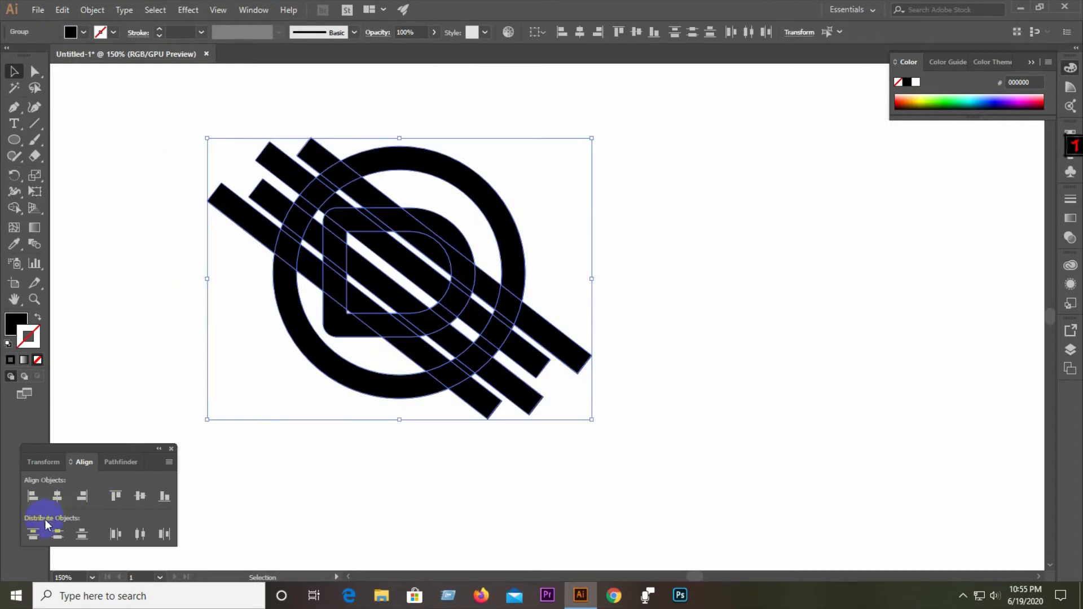
pyautogui.click(119, 462)
pyautogui.click(35, 529)
pyautogui.rightClick(355, 334)
pyautogui.click(391, 435)
# Step: Delete the stripe ends that stick out beyond the circle at its upper left and lower right
pyautogui.moveTo(572, 316); pyautogui.dragTo(527, 432)
pyautogui.press('Delete')
pyautogui.click(479, 400)
pyautogui.press('Delete')
pyautogui.moveTo(194, 143); pyautogui.dragTo(260, 225)
pyautogui.press('Delete')
pyautogui.press('Delete')
pyautogui.moveTo(492, 274); pyautogui.dragTo(509, 304)
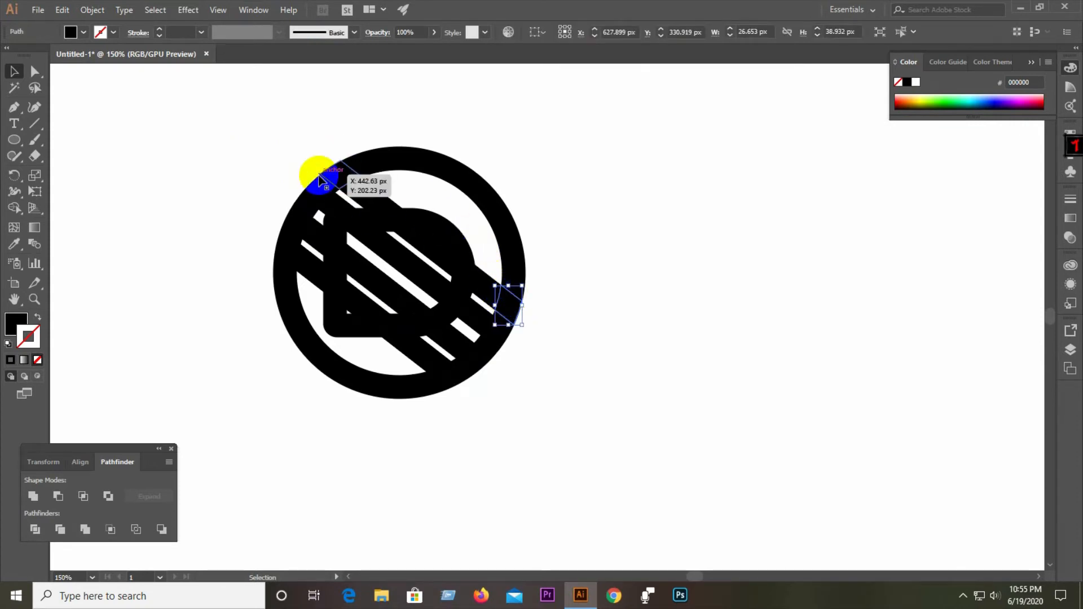
pyautogui.press('Delete')
# Step: Delete the stripe pieces lying between the D and the circle above the D's top edge and below its lower-right edge
pyautogui.click(368, 194)
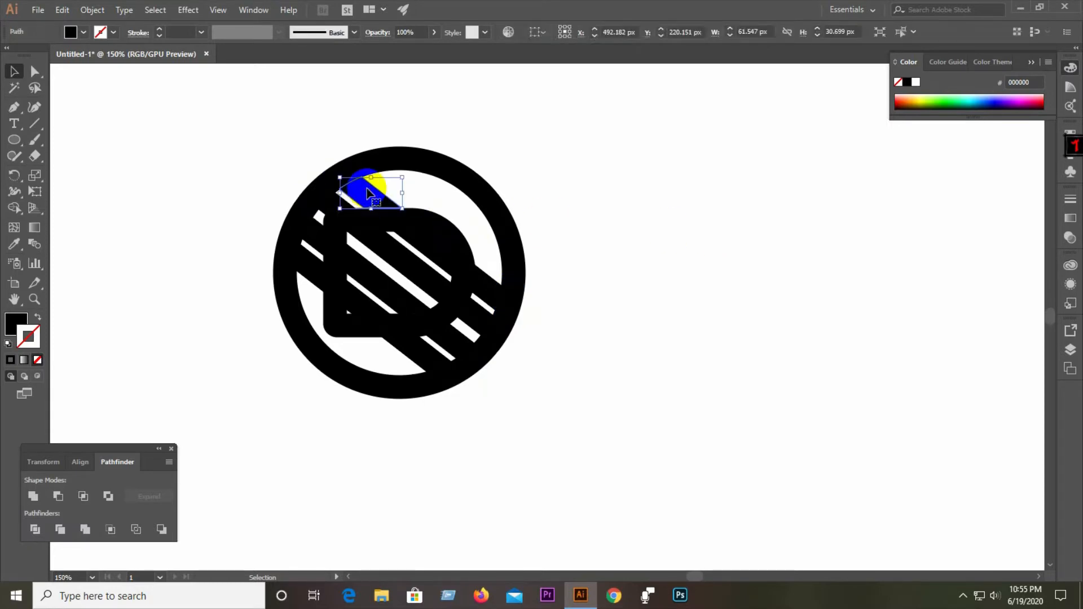
pyautogui.press('Delete')
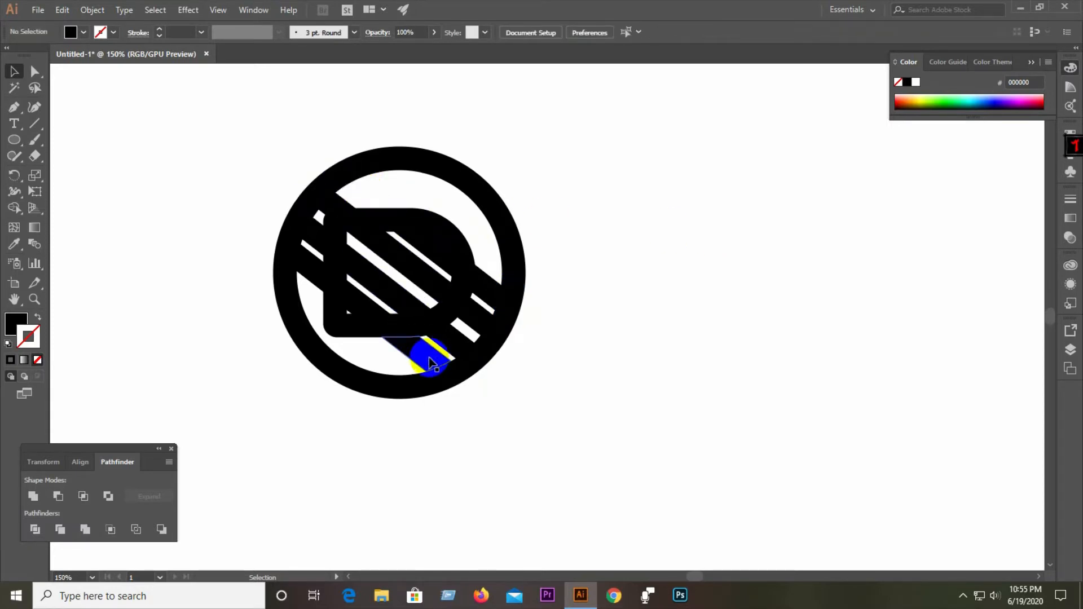
pyautogui.click(428, 359)
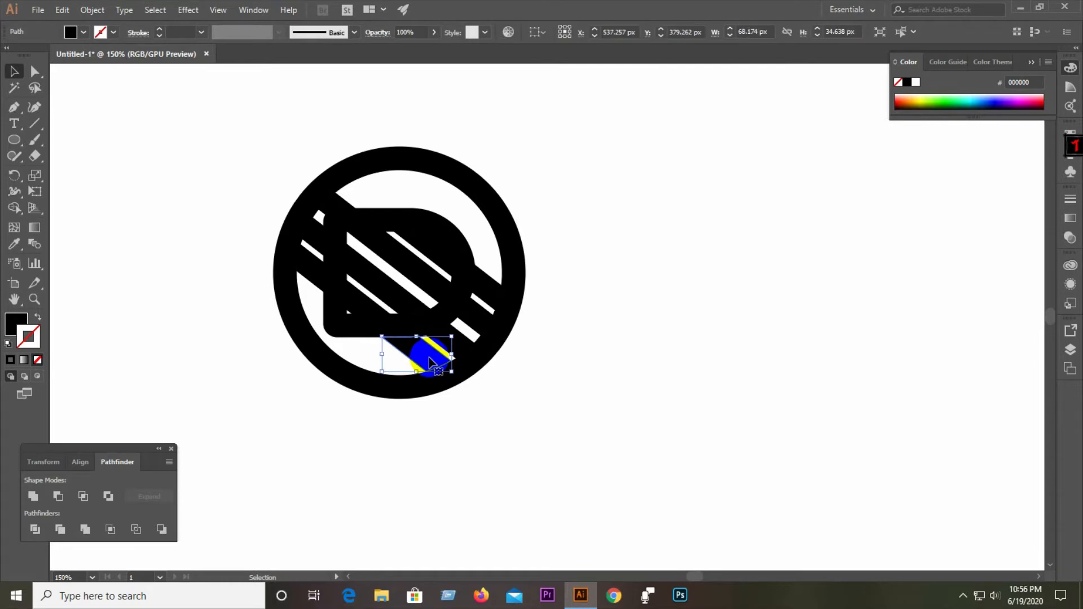
pyautogui.press('Delete')
pyautogui.click(446, 343)
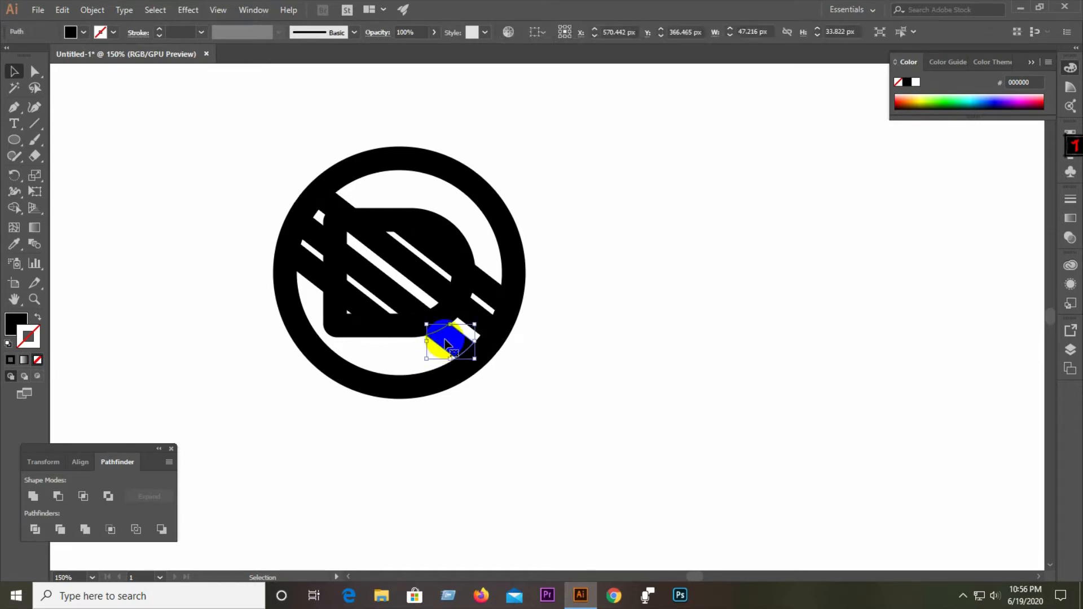
pyautogui.press('Delete')
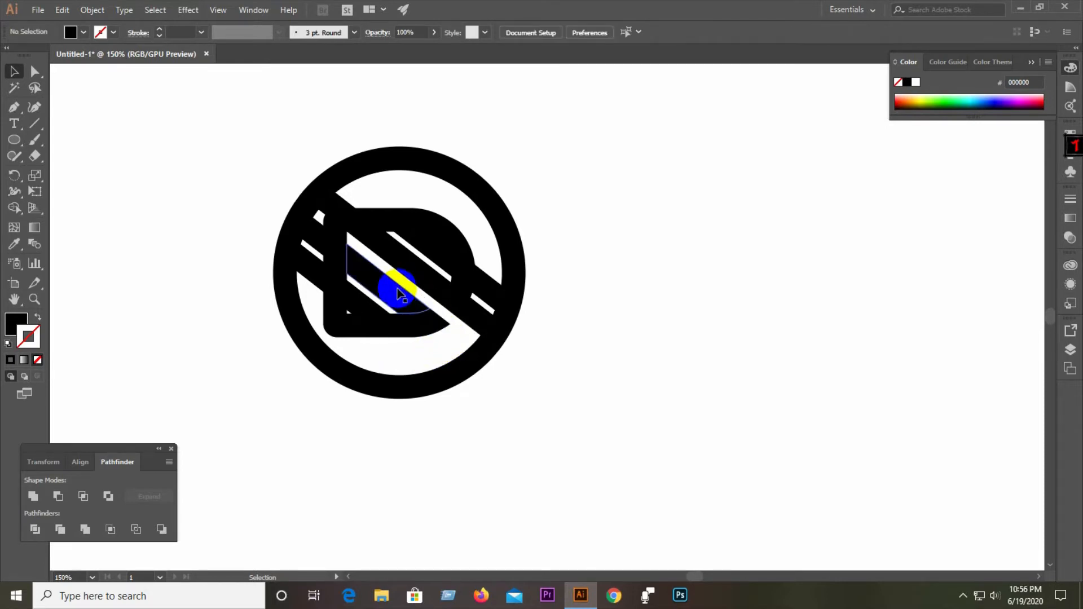
# Step: Try trimming the pieces inside the D's lower-left and upper-right areas and where its right curve meets the stripes
pyautogui.click(398, 293)
pyautogui.press('Delete')
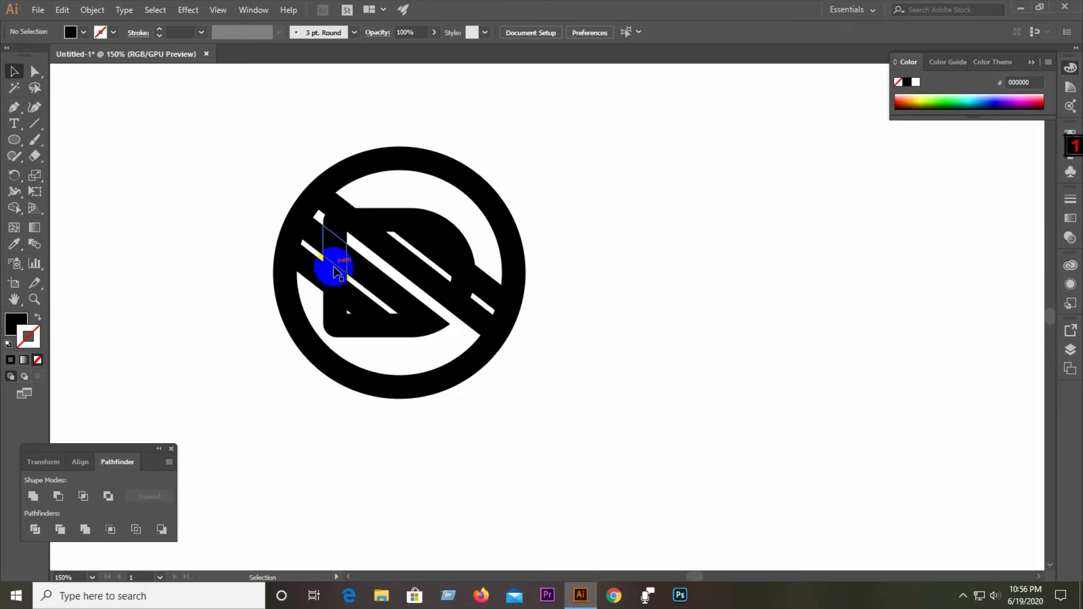
pyautogui.scroll(3, 342, 312)
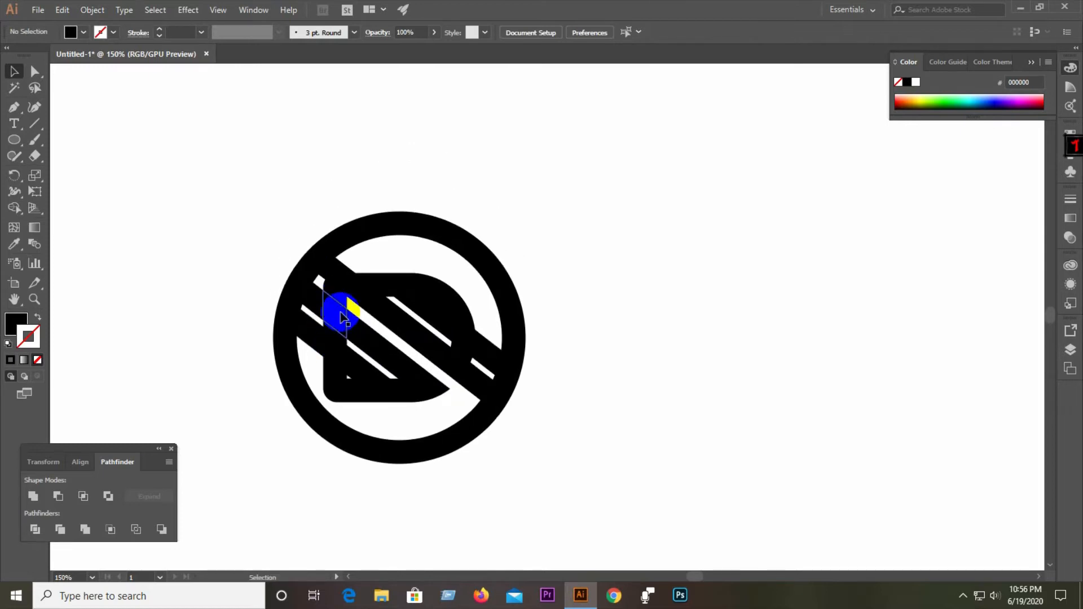
pyautogui.scroll(4, 338, 340)
pyautogui.click(339, 324)
pyautogui.press('Delete')
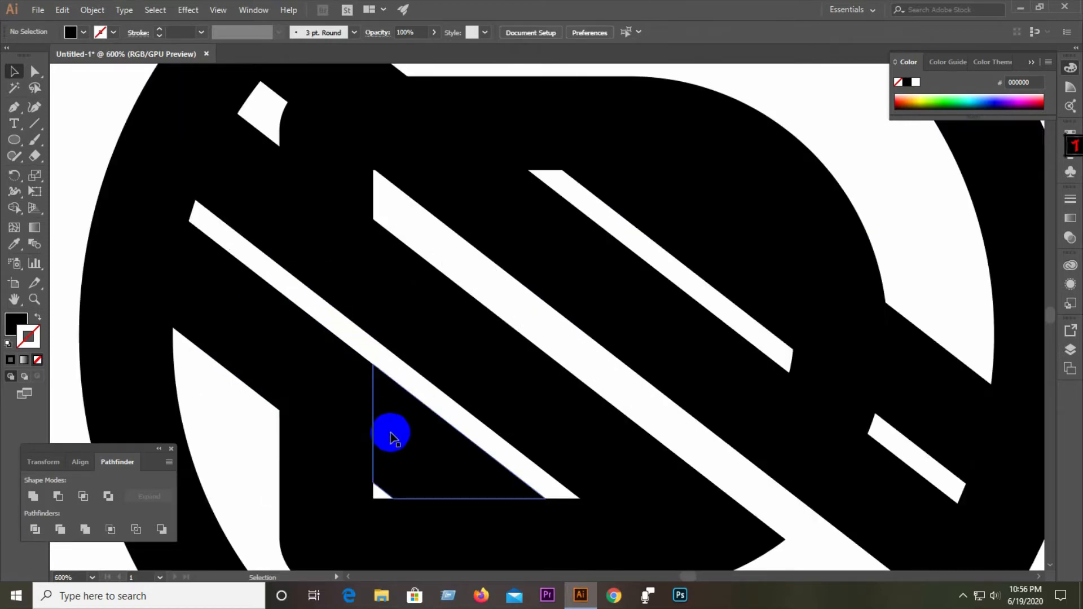
pyautogui.scroll(-3, 399, 398)
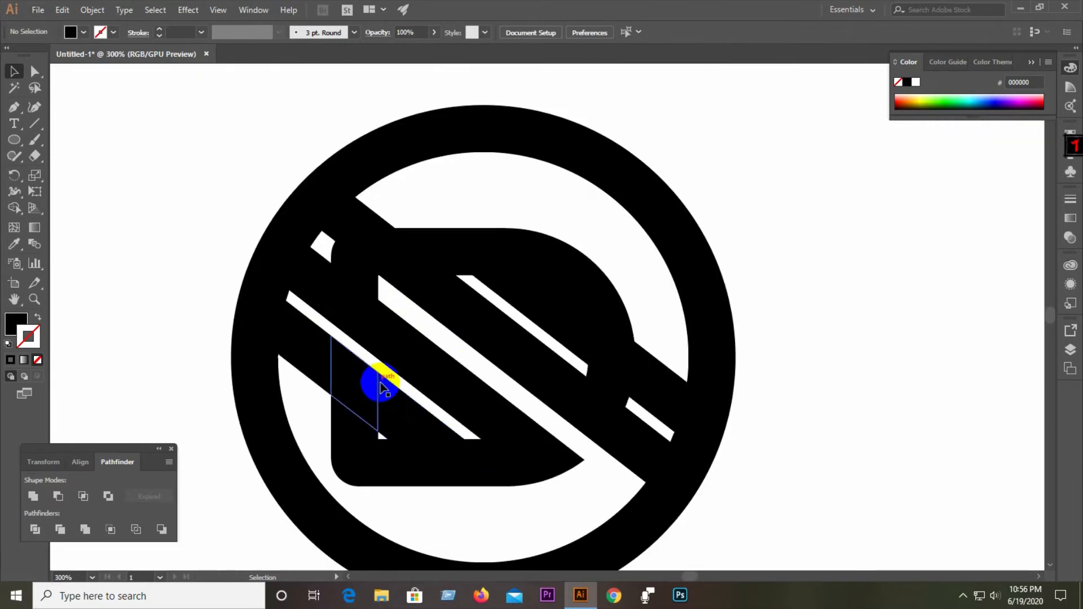
pyautogui.click(415, 413)
pyautogui.press('Delete')
pyautogui.click(512, 324)
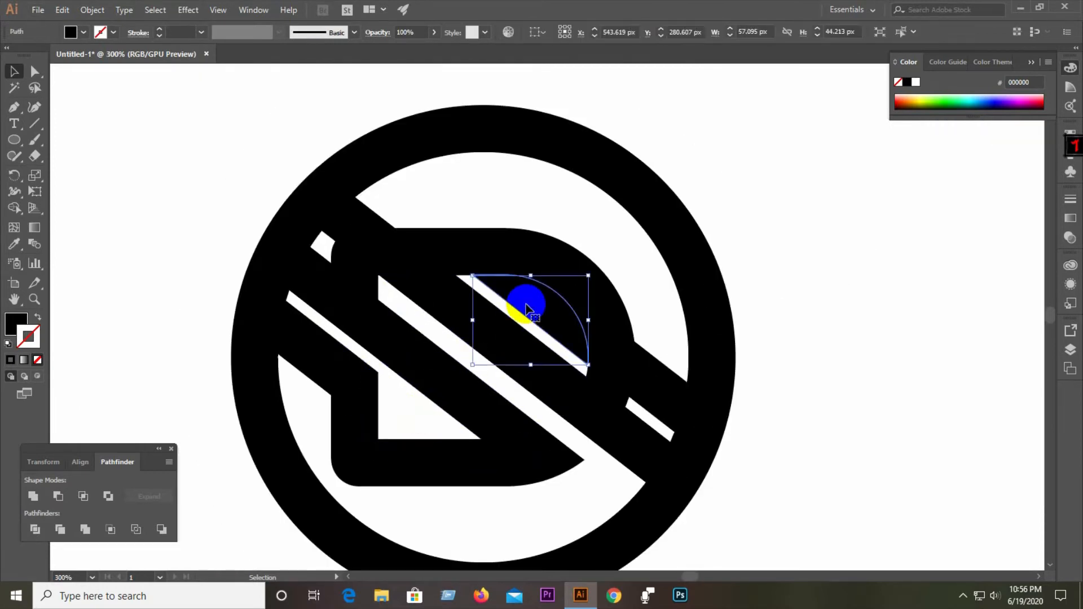
pyautogui.press('Delete')
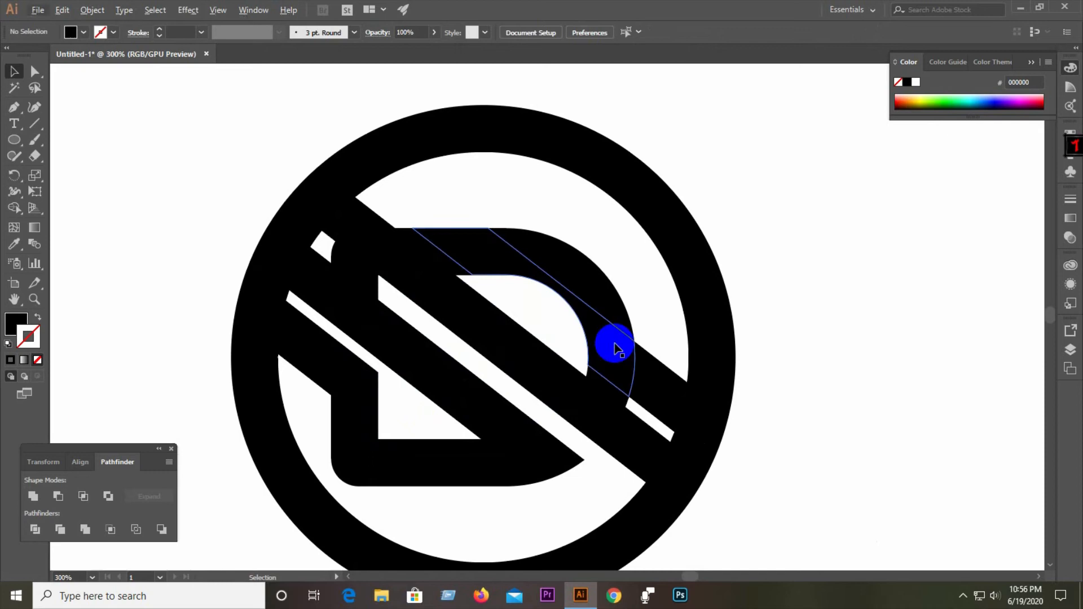
pyautogui.click(612, 382)
pyautogui.press('Delete')
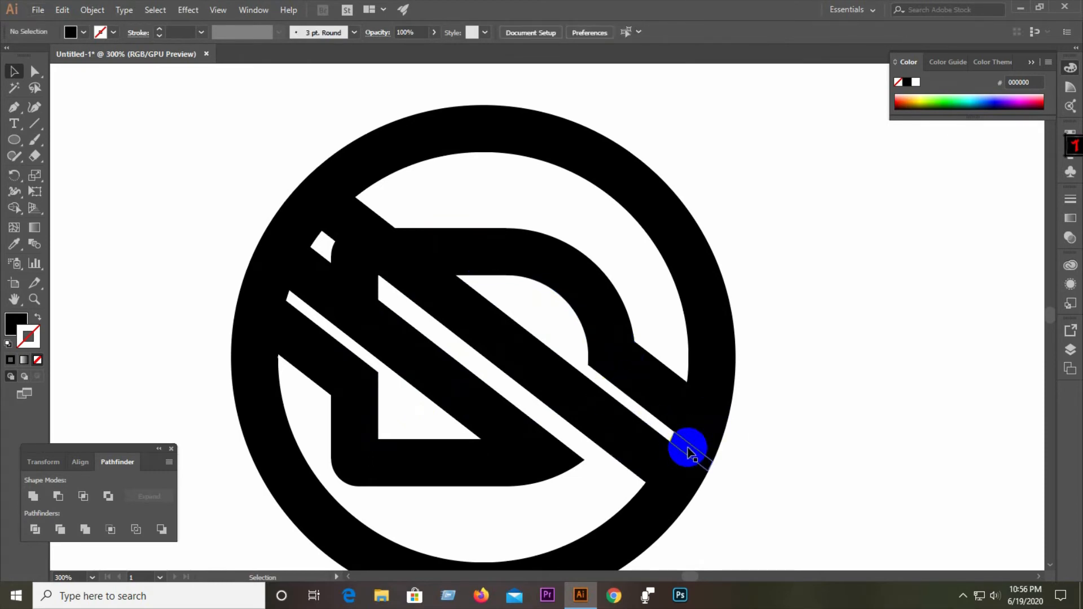
# Step: Undo the recent piece deletions in and around the D and clear the selection
pyautogui.hotkey('ctrl', 'z')
pyautogui.hotkey('ctrl', 'z')
pyautogui.hotkey('ctrl', 'z')
pyautogui.hotkey('ctrl', 'z')
pyautogui.hotkey('ctrl', 'z')
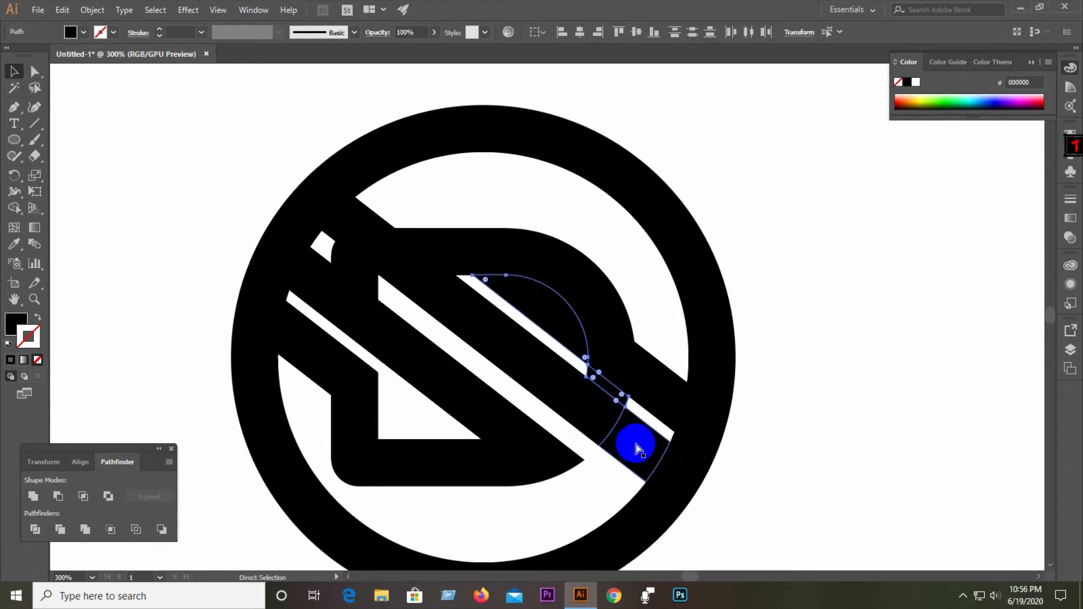
pyautogui.click(821, 429)
# Step: Offset the path of the top stripe's piece on the circle's lower-right ring by 10 px with miter joins
pyautogui.scroll(-1, 567, 348)
pyautogui.click(654, 383)
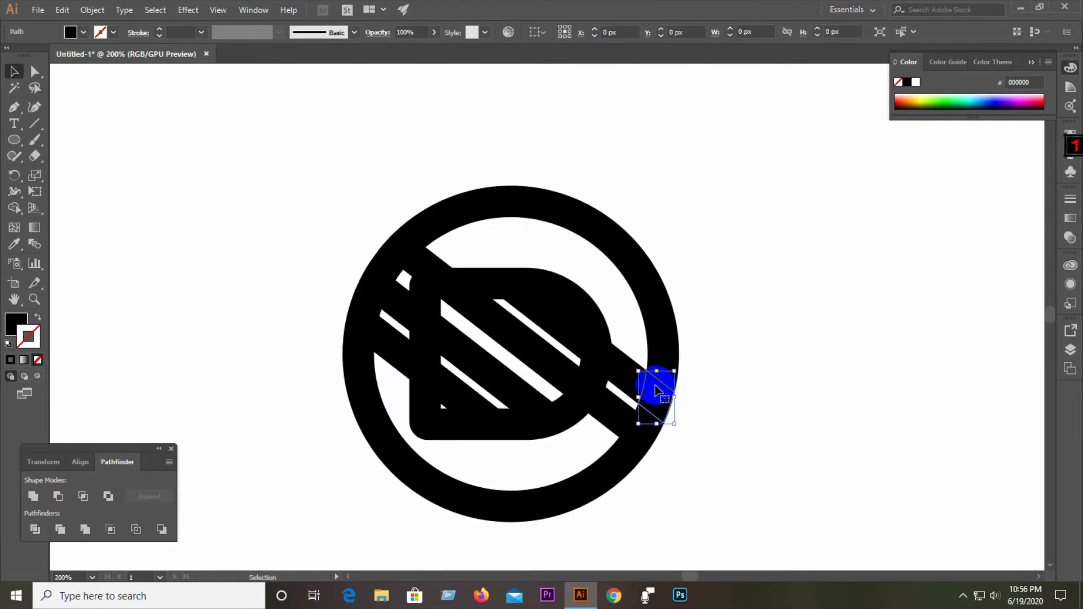
pyautogui.click(92, 10)
pyautogui.moveTo(135, 304)
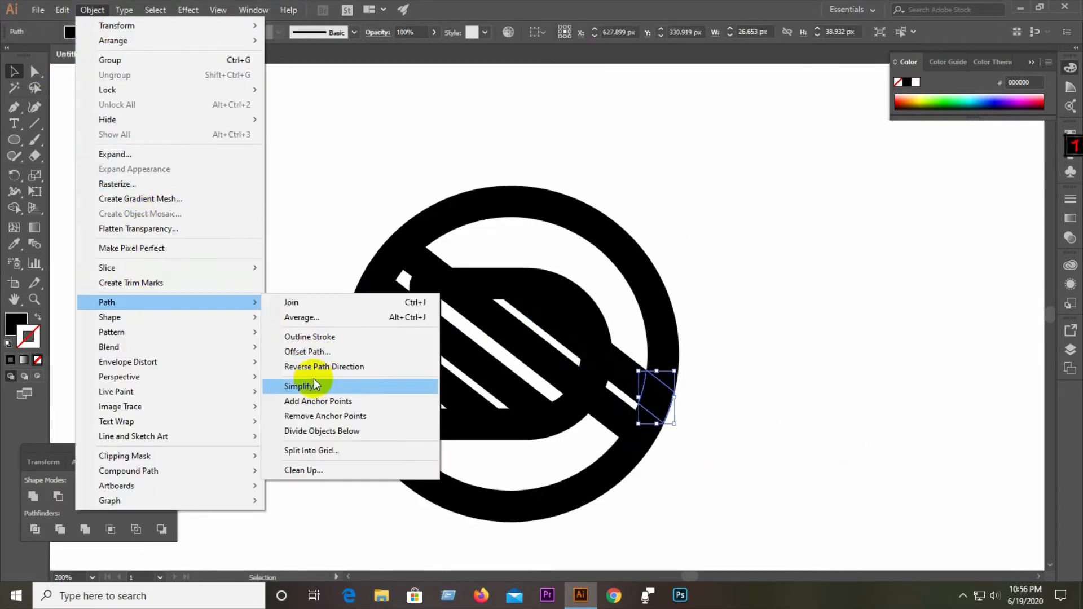
pyautogui.click(315, 352)
pyautogui.click(138, 213)
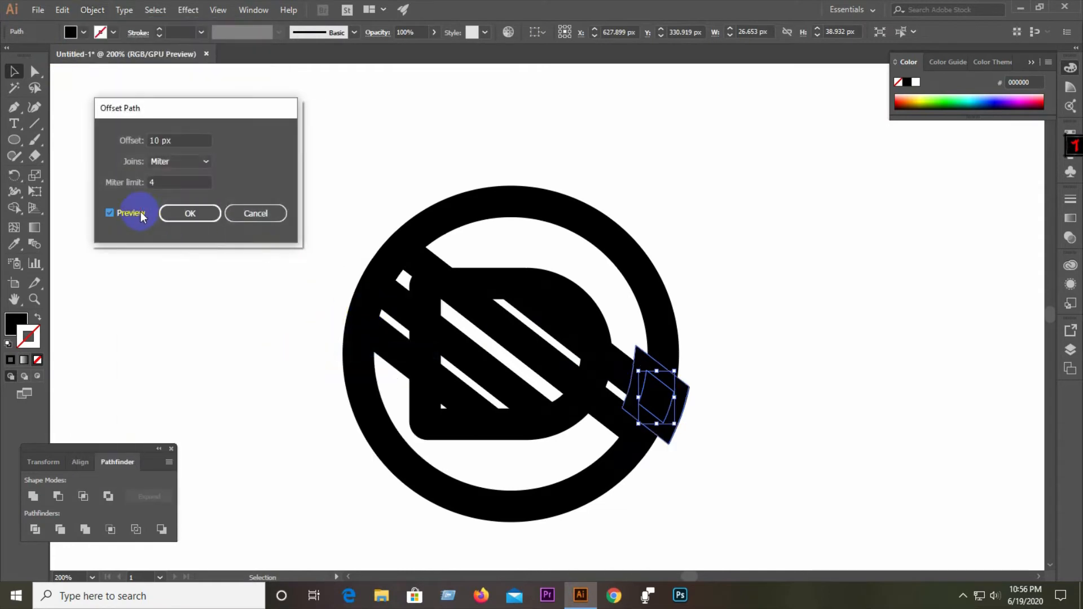
pyautogui.click(190, 213)
# Step: Divide the whole artwork along the new offset outline with Pathfinder and ungroup the pieces
pyautogui.moveTo(460, 162); pyautogui.dragTo(711, 496)
pyautogui.rightClick(583, 437)
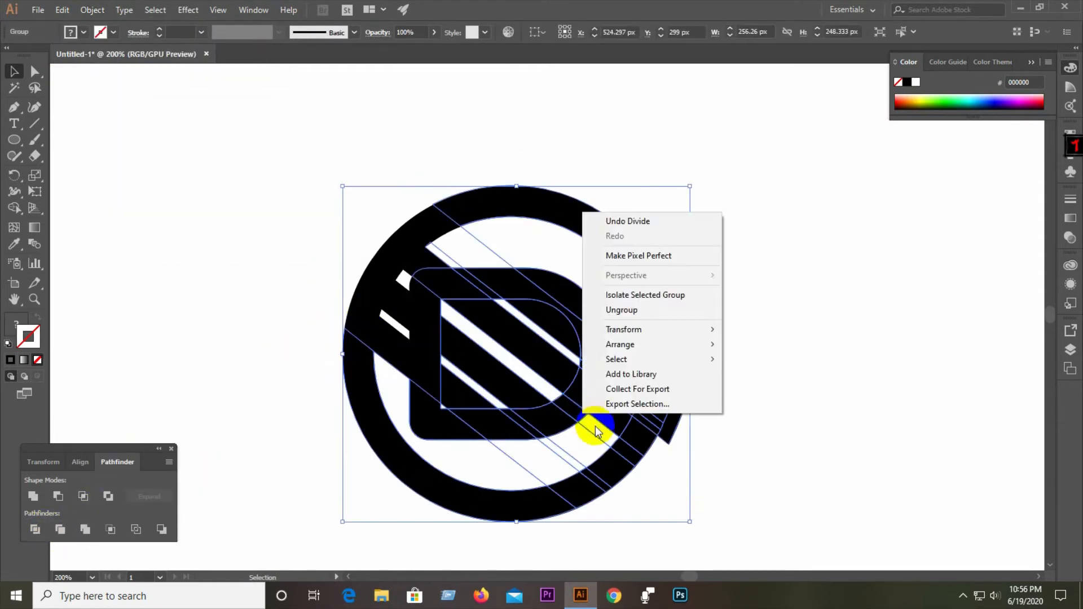
pyautogui.click(616, 310)
# Step: Delete the offset slivers around the right end of the top stripe to open a gap in the circle's ring
pyautogui.click(665, 367)
pyautogui.press('Delete')
pyautogui.click(682, 396)
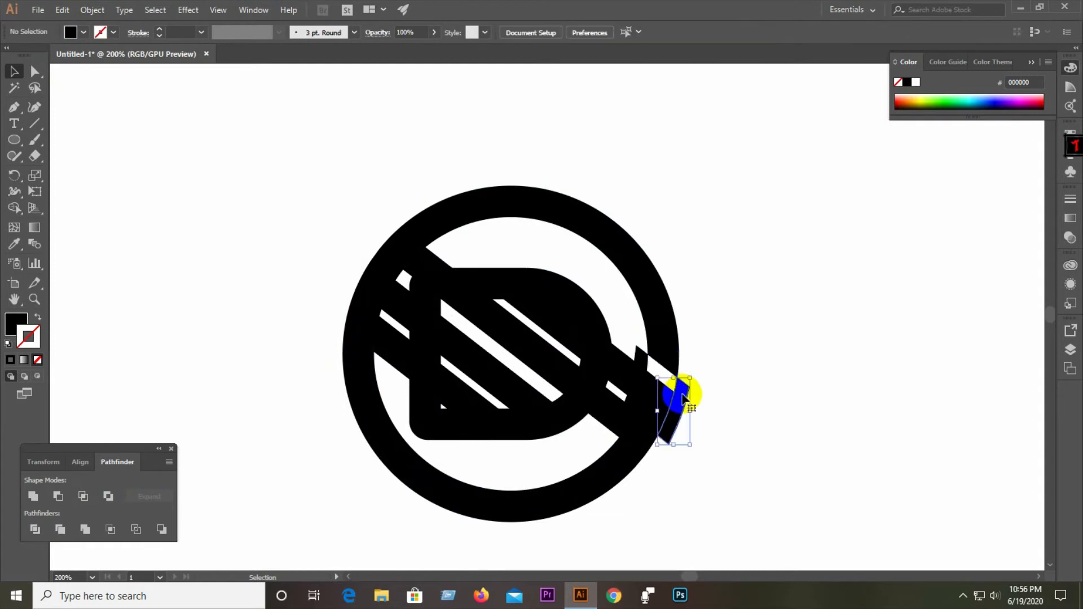
pyautogui.press('Delete')
pyautogui.click(643, 357)
pyautogui.press('Delete')
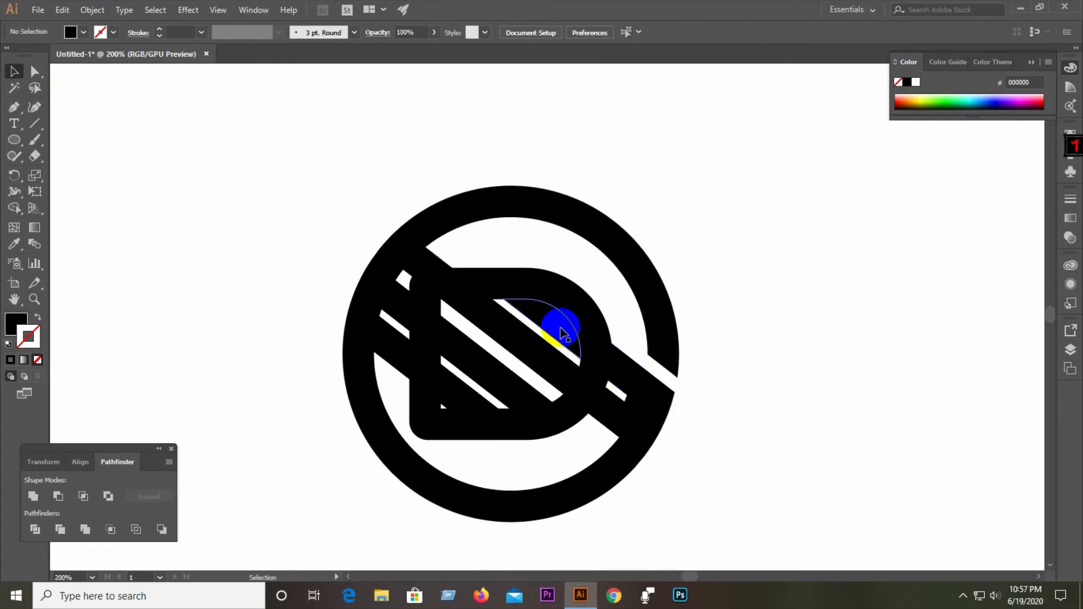
# Step: Delete the piece filling the D's upper-right interior and the stripe piece between the circle and the D's upper-left corner
pyautogui.click(561, 332)
pyautogui.press('Delete')
pyautogui.click(432, 262)
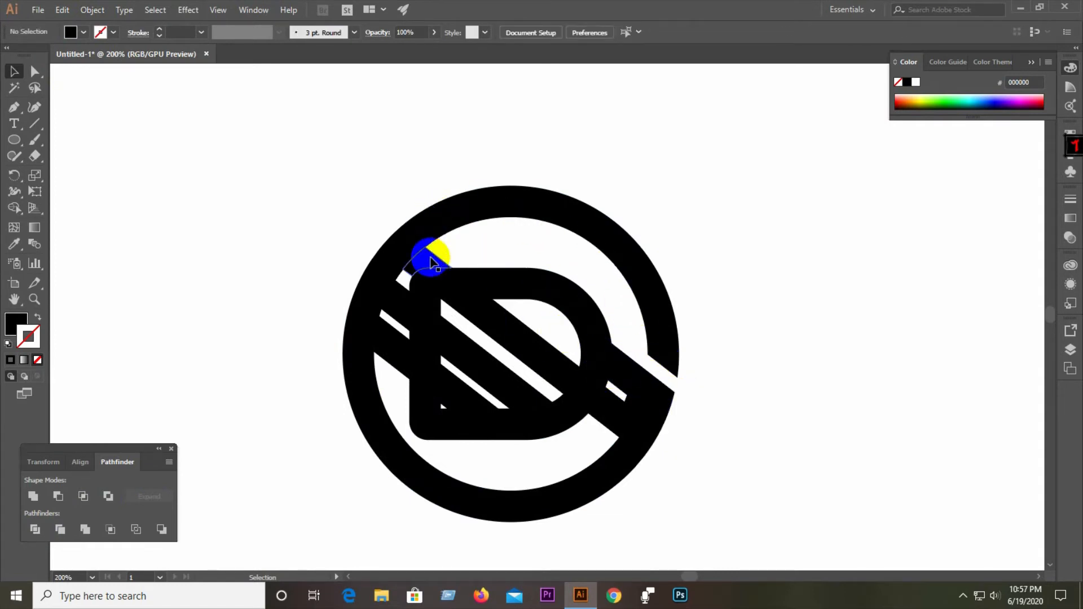
pyautogui.press('Delete')
# Step: Cut the gap through the D's right curve and delete the second stripe's piece between the D and the circle
pyautogui.click(653, 399)
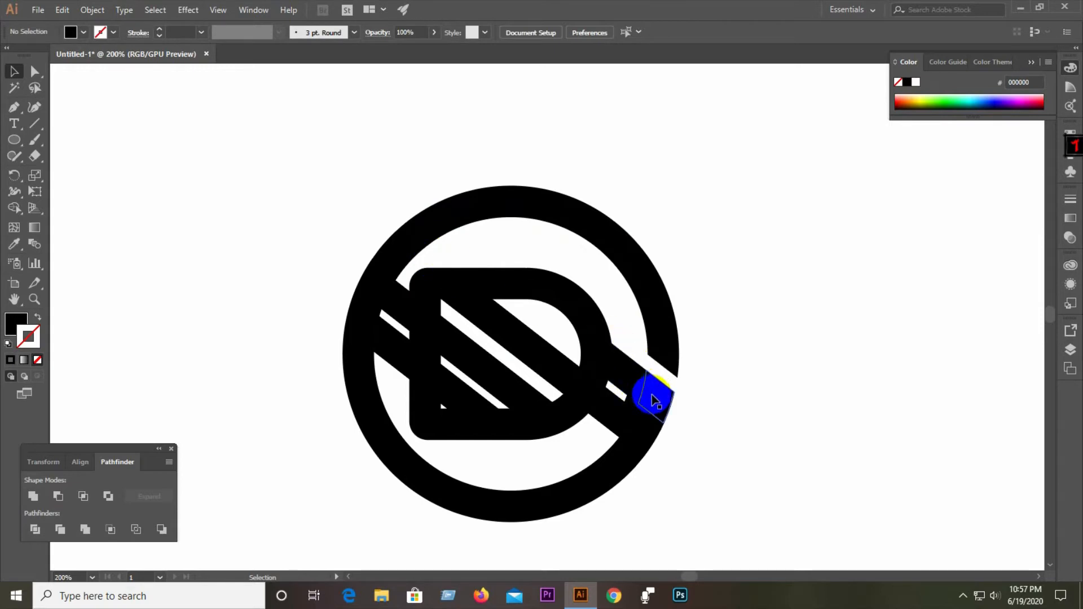
pyautogui.press('Delete')
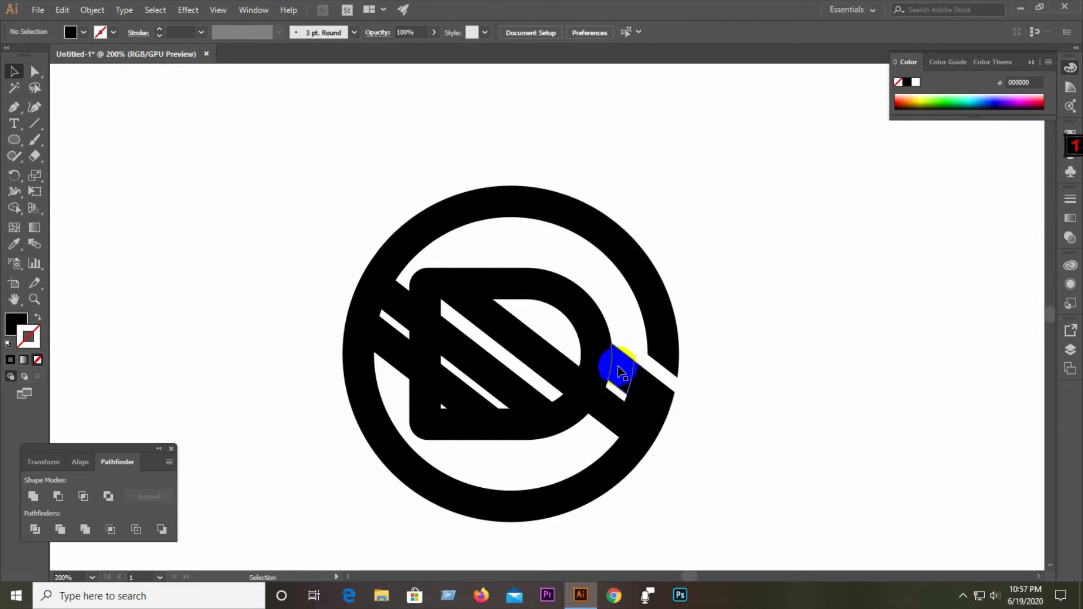
pyautogui.click(598, 364)
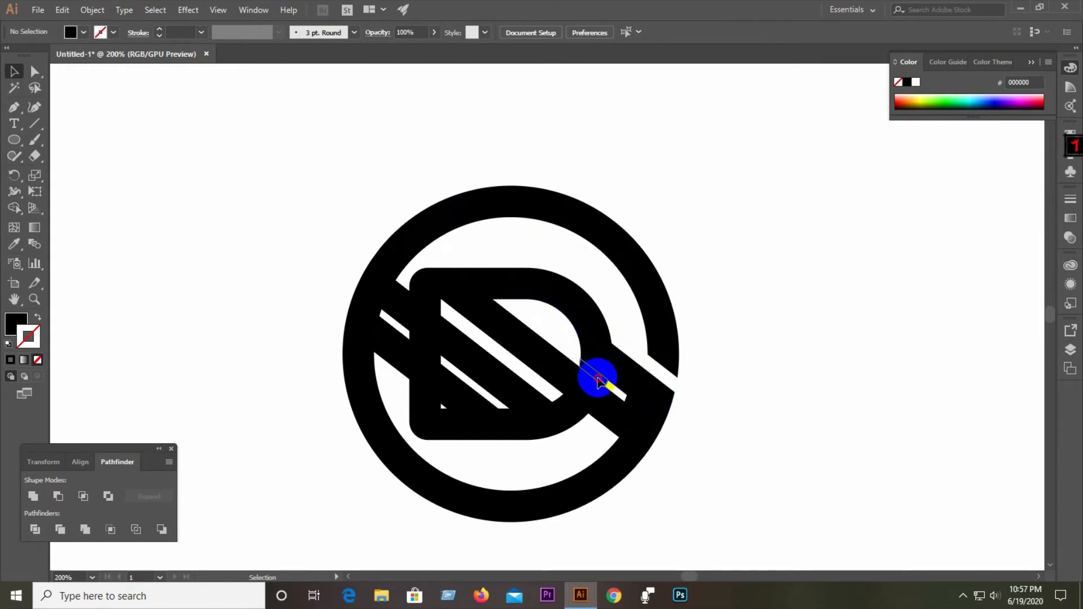
pyautogui.press('Delete')
pyautogui.click(620, 410)
pyautogui.press('Delete')
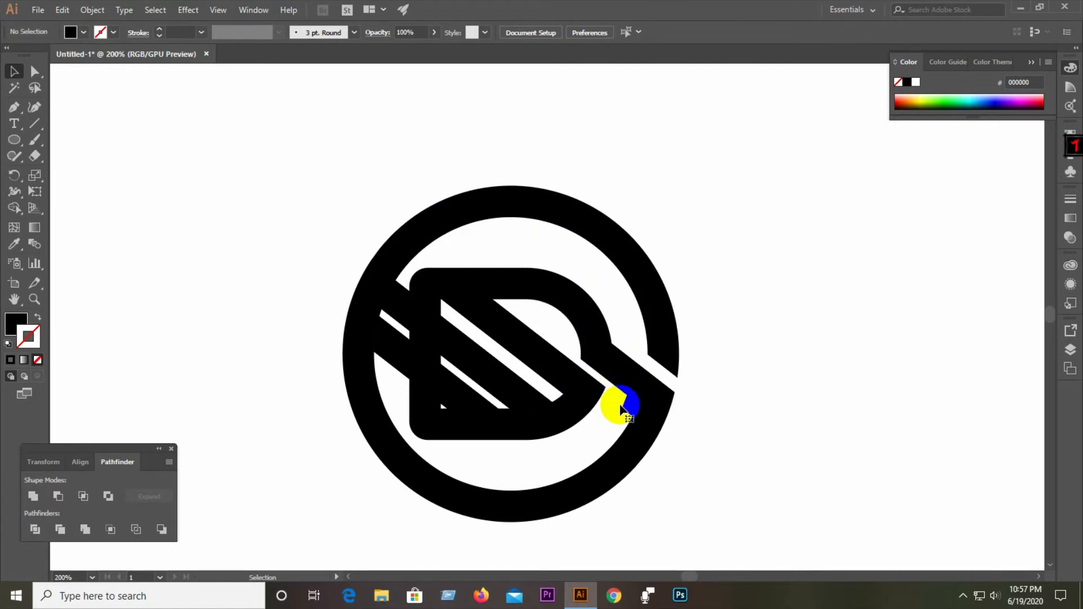
pyautogui.click(624, 407)
pyautogui.press('Delete')
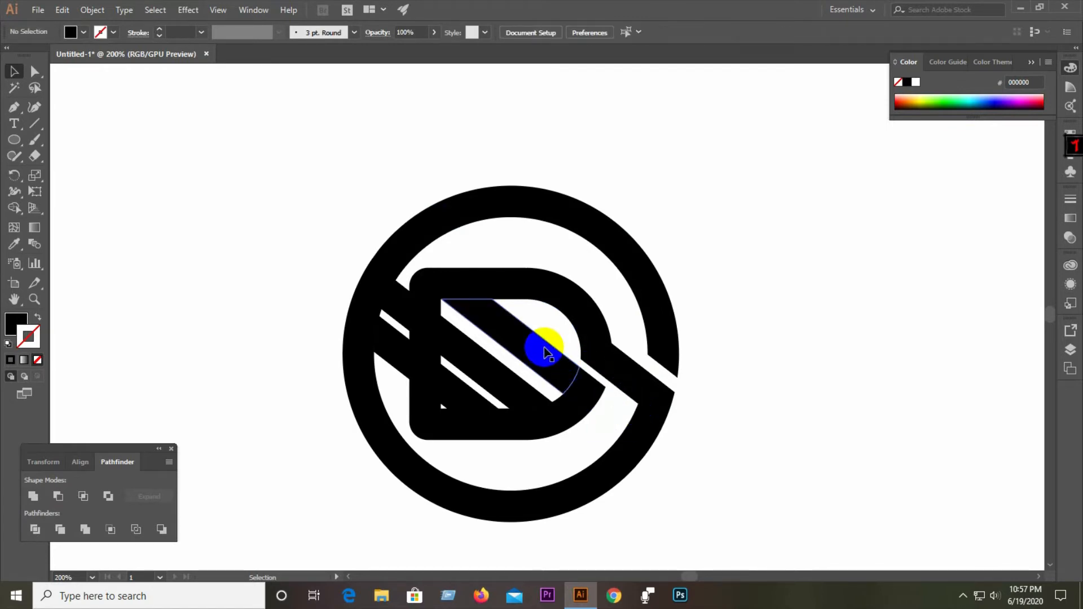
pyautogui.click(545, 354)
pyautogui.press('Delete')
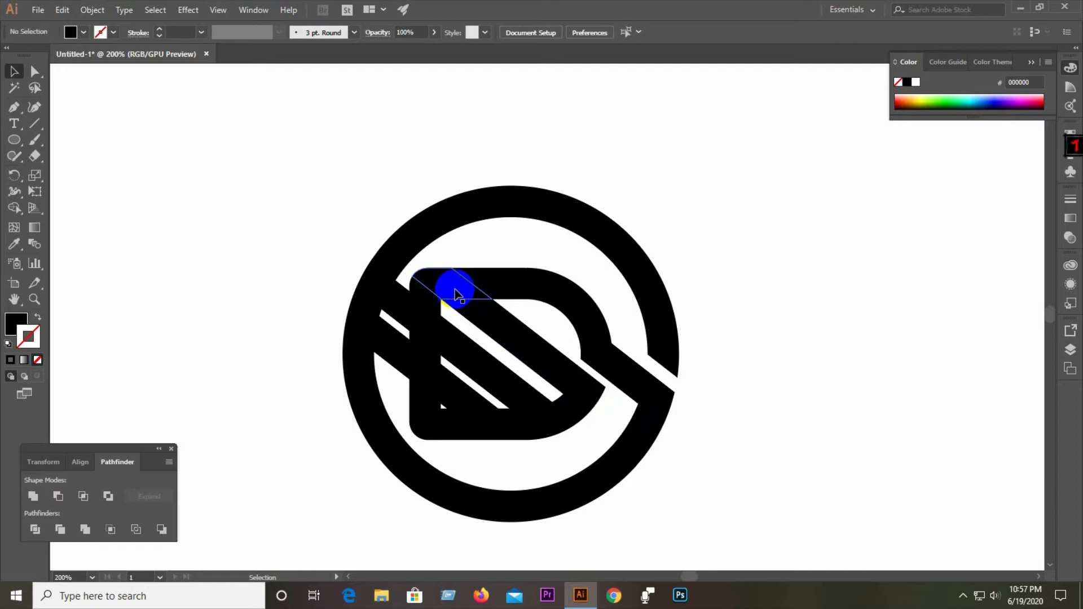
# Step: Offset the path of the top stripe's piece on the D's upper-left edge by 10 px
pyautogui.click(456, 293)
pyautogui.click(92, 9)
pyautogui.moveTo(225, 303)
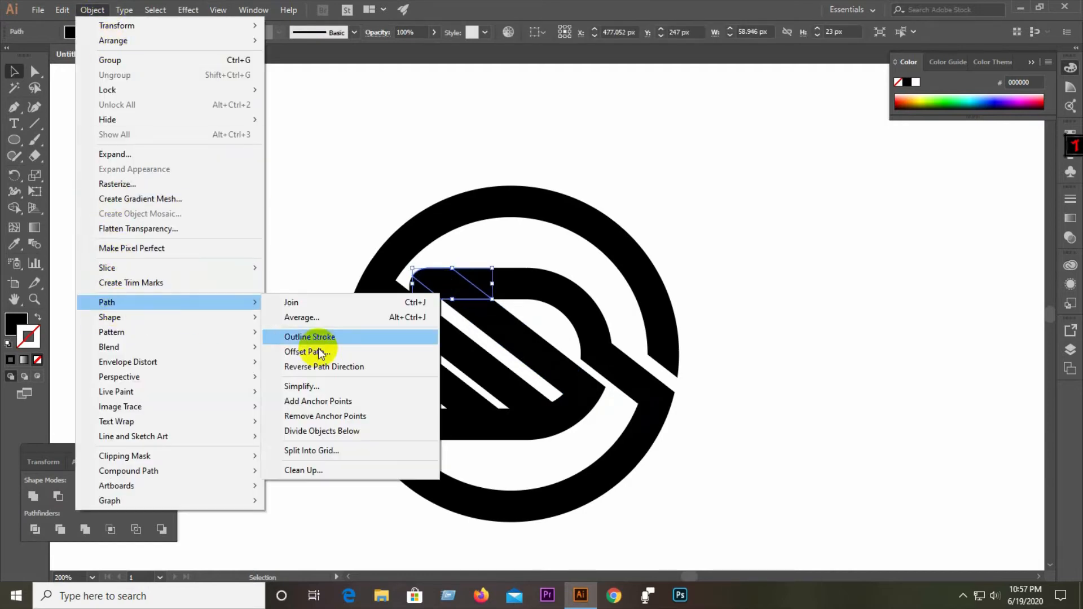
pyautogui.click(323, 351)
pyautogui.click(120, 218)
pyautogui.click(177, 218)
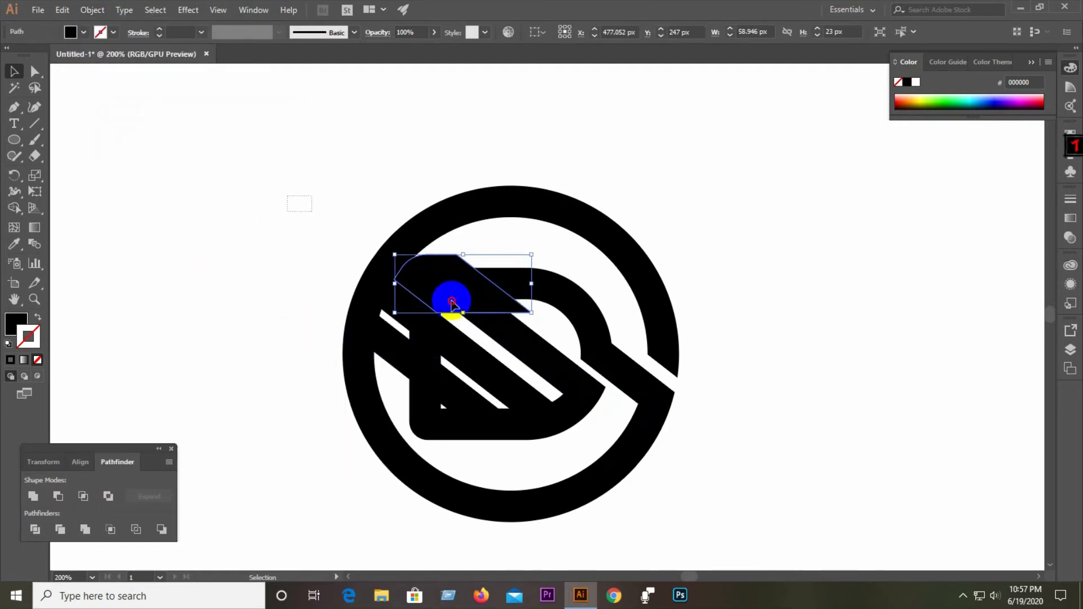
# Step: Divide all the artwork along the D's upper-left offset outline and ungroup the result
pyautogui.hotkey('ctrl', 'a')
pyautogui.click(55, 521)
pyautogui.rightClick(449, 346)
pyautogui.click(500, 436)
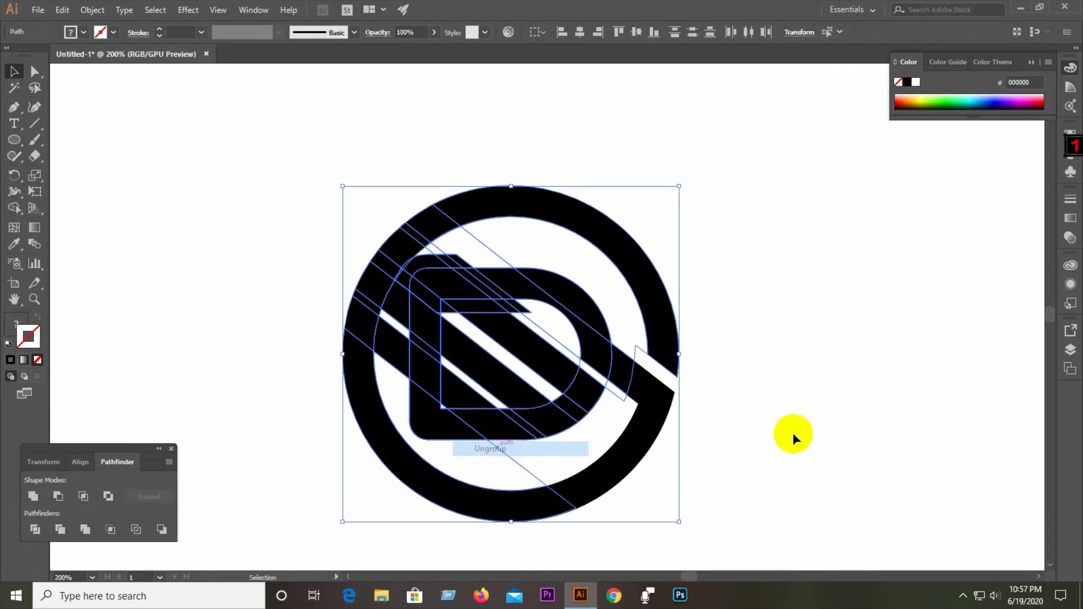
# Step: Delete the offset leftovers outside the D's upper-left corner and just below the inner side of its top edge
pyautogui.click(794, 435)
pyautogui.moveTo(475, 302); pyautogui.dragTo(515, 309)
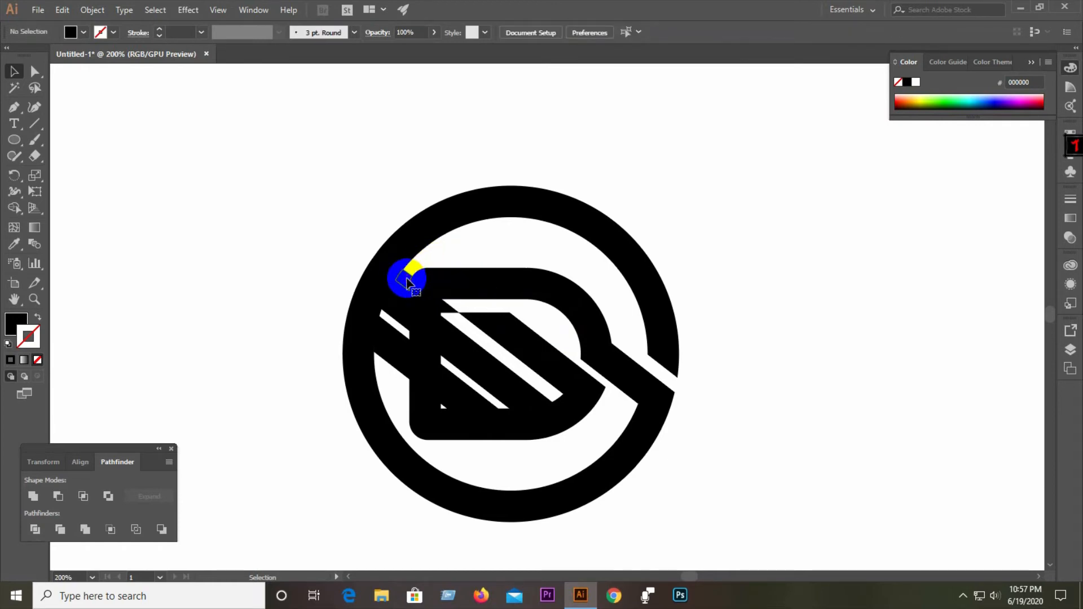
pyautogui.moveTo(407, 282); pyautogui.dragTo(449, 312)
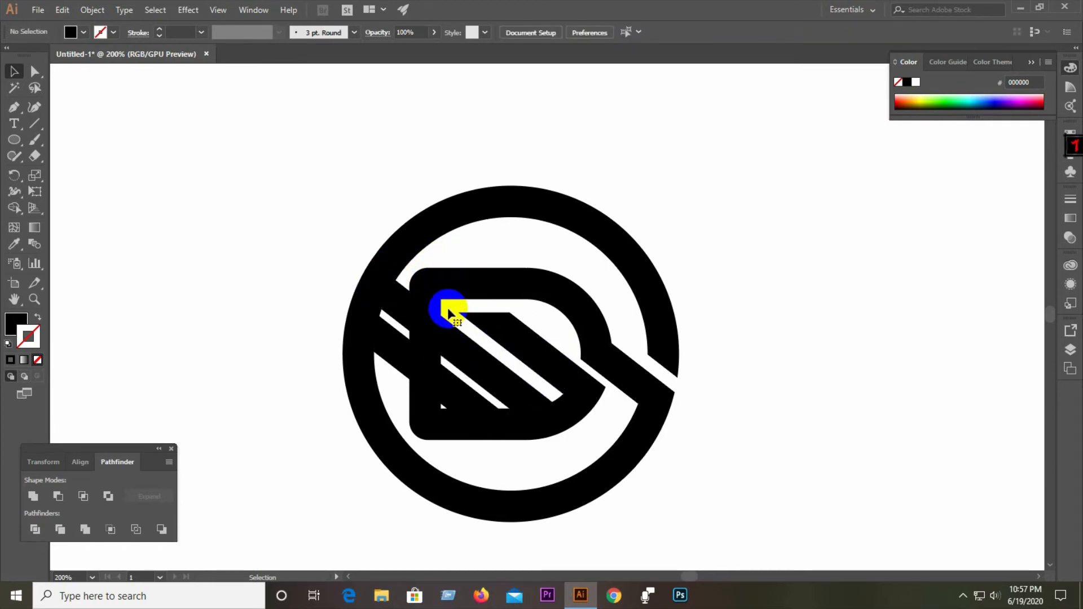
# Step: Offset the path of the stripe piece on the D's lower-right edge by 10 px with miter joins
pyautogui.click(537, 423)
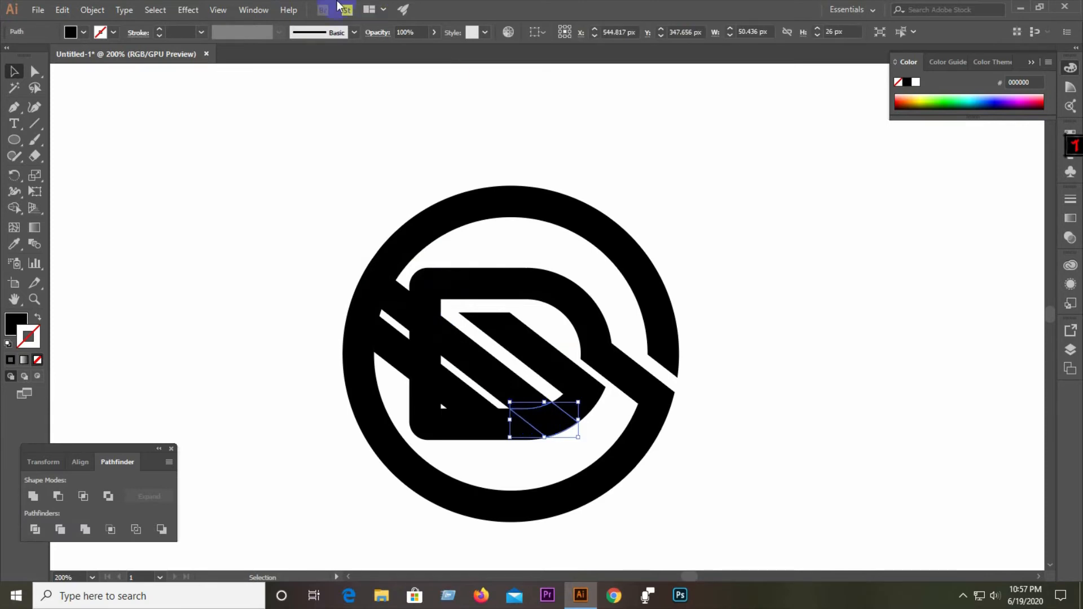
pyautogui.click(92, 10)
pyautogui.moveTo(116, 305)
pyautogui.click(307, 351)
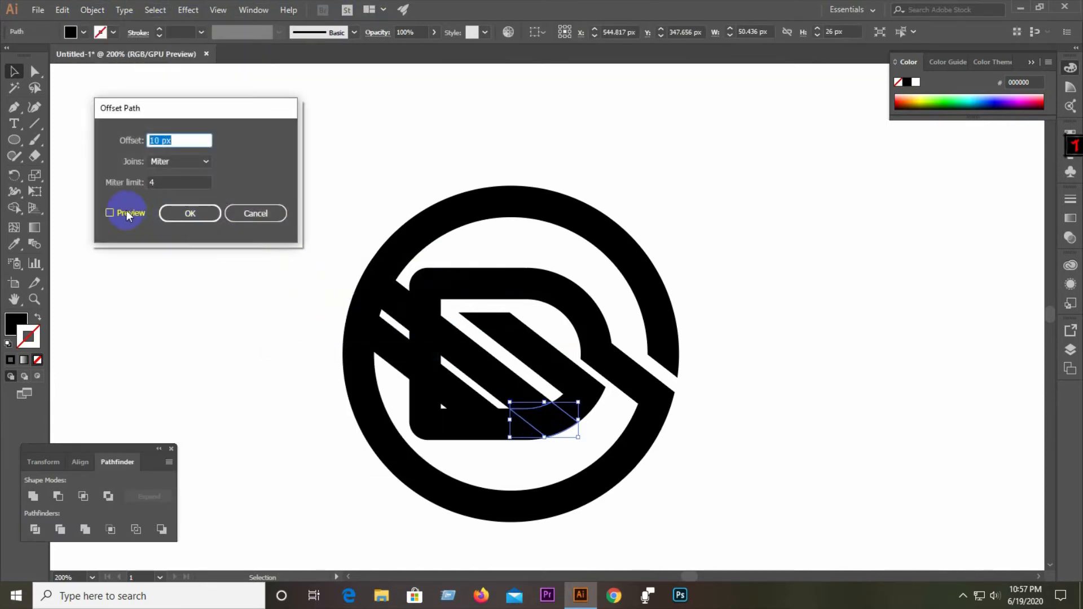
pyautogui.click(122, 213)
pyautogui.click(190, 213)
# Step: Divide all the shapes along the D's lower-right offset outline and ungroup them
pyautogui.hotkey('ctrl', 'a')
pyautogui.click(34, 529)
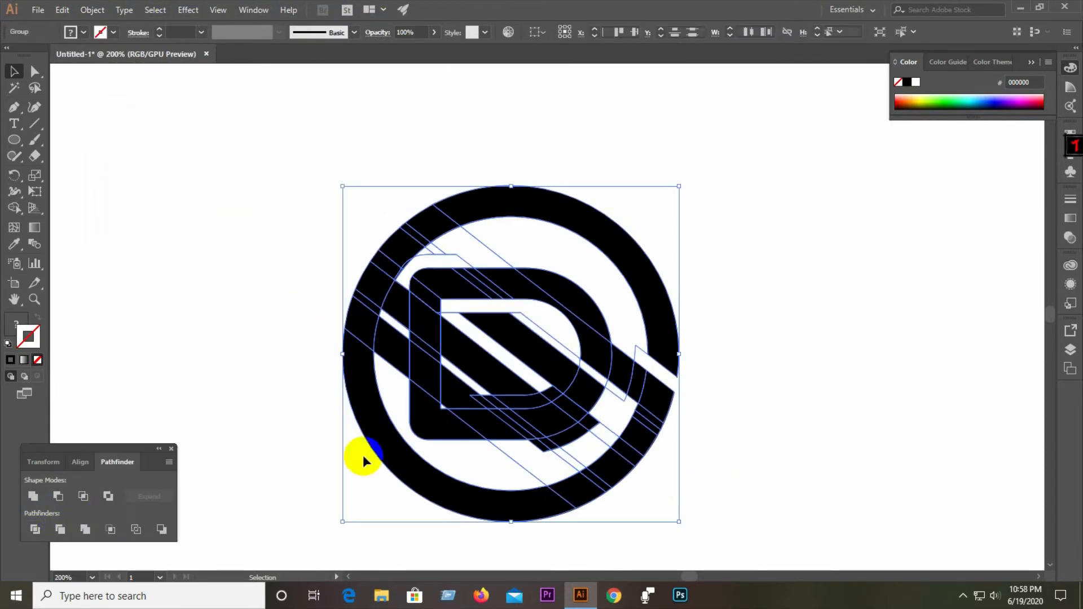
pyautogui.rightClick(473, 381)
pyautogui.click(509, 478)
# Step: Delete the offset leftovers that stick out below the D's lower-right curve
pyautogui.click(872, 491)
pyautogui.click(580, 436)
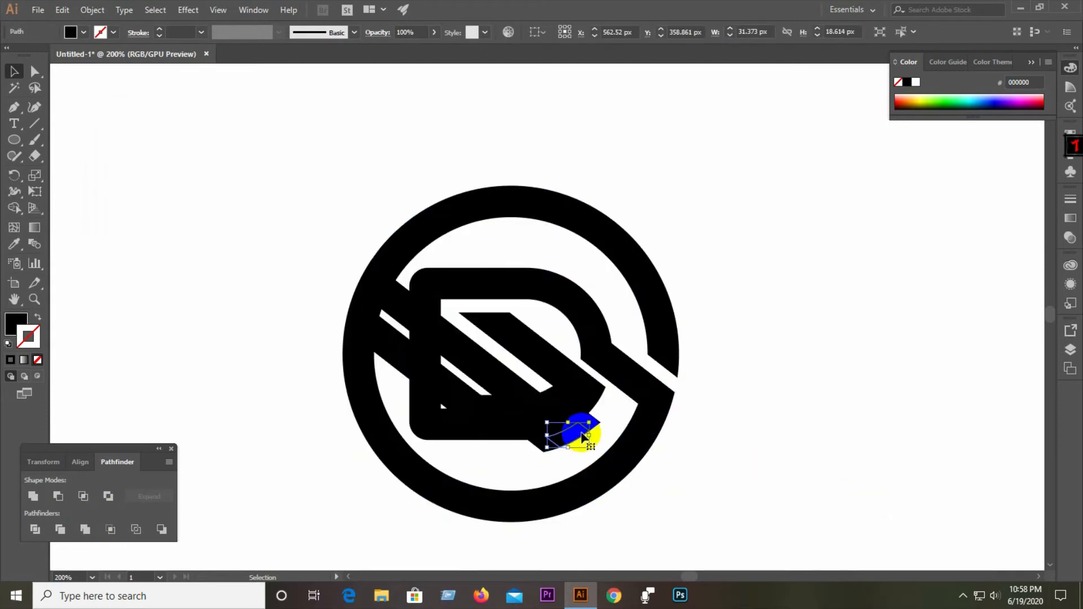
pyautogui.press('Delete')
pyautogui.click(550, 451)
pyautogui.press('Delete')
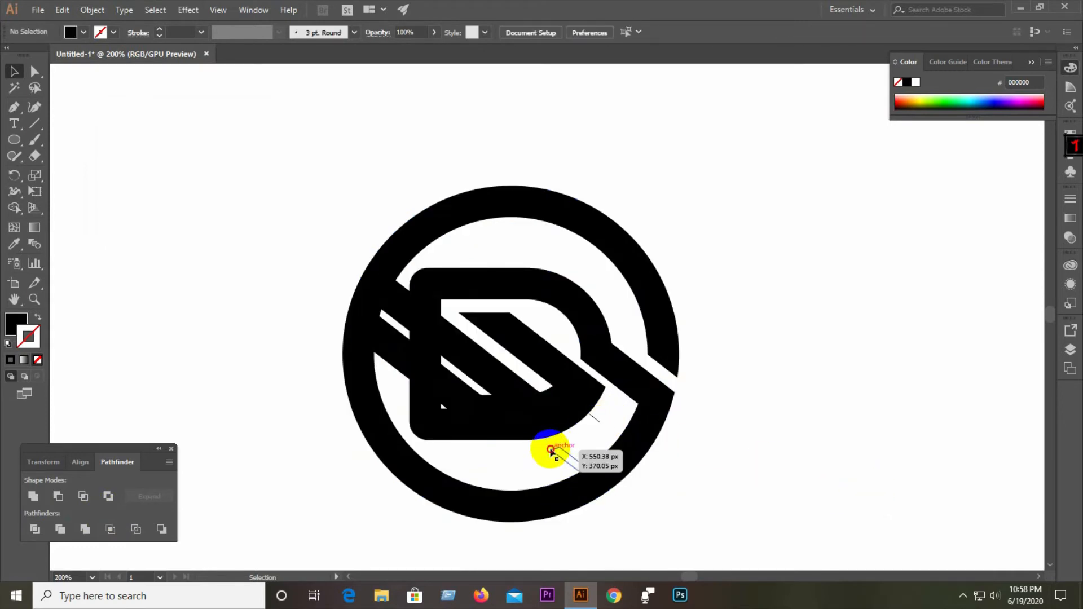
pyautogui.click(600, 424)
pyautogui.press('Delete')
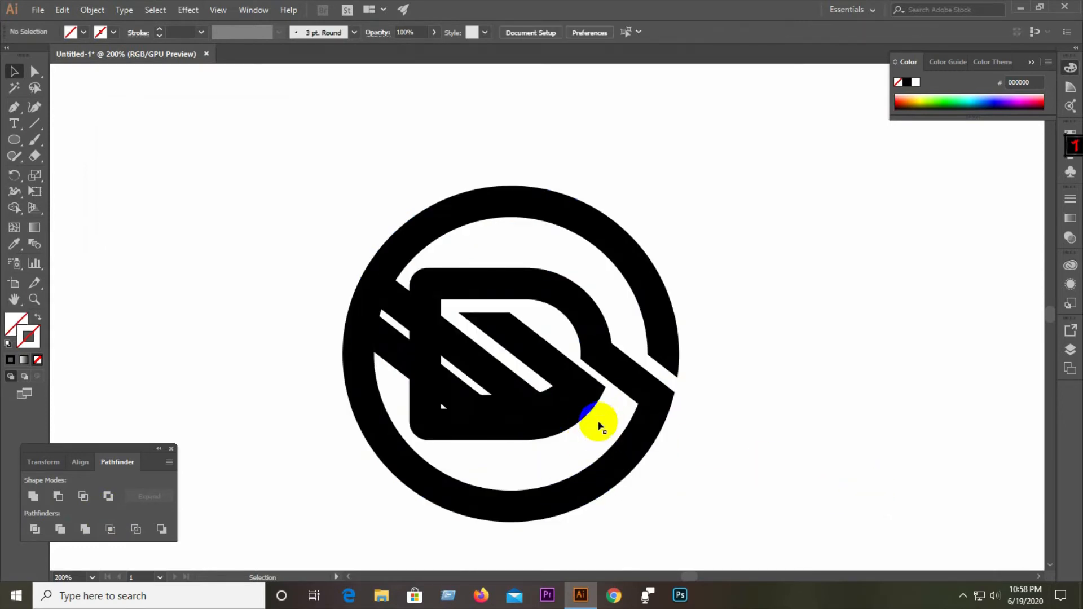
# Step: Delete the stripe pieces that bridge the gap along the inner side of the D's bottom edge
pyautogui.click(496, 403)
pyautogui.press('Delete')
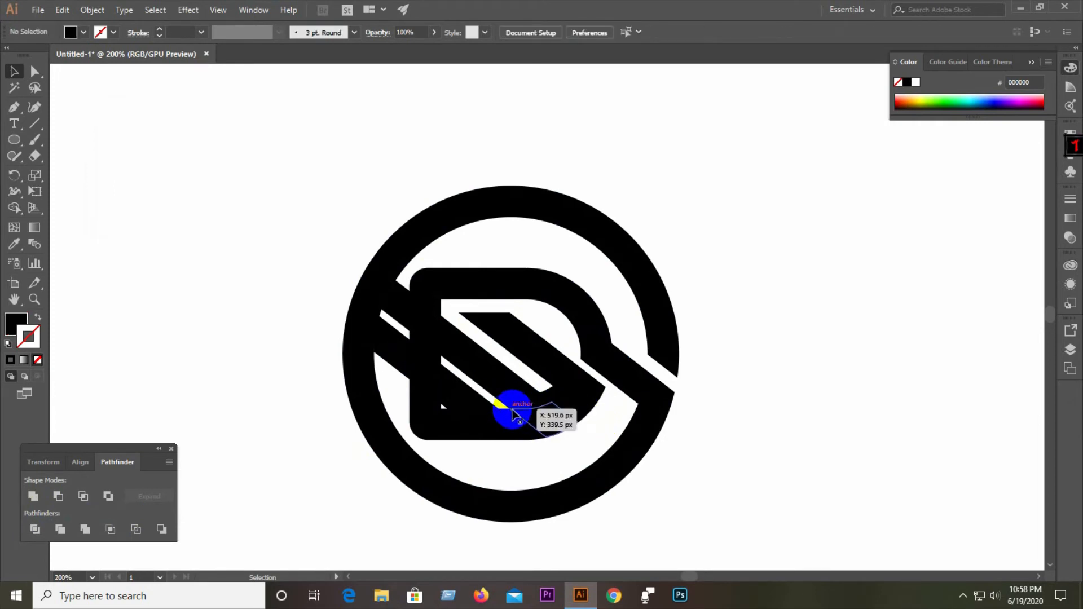
pyautogui.click(514, 413)
pyautogui.press('Delete')
pyautogui.click(546, 399)
pyautogui.press('Delete')
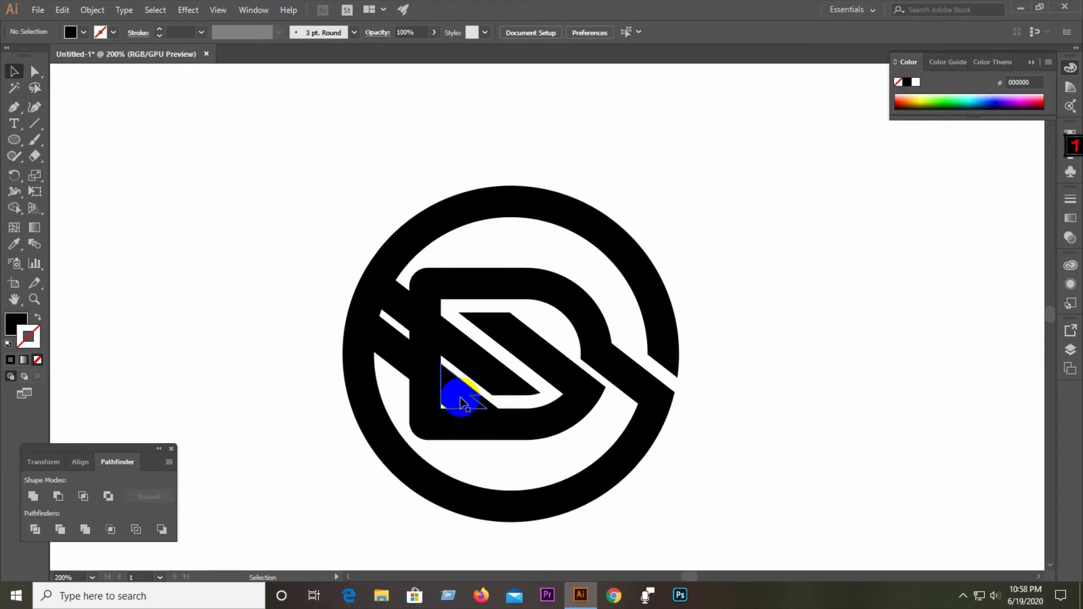
# Step: Delete the stripe leftovers in the D's lower-left inner corner and between the ring and the D's upper-left side
pyautogui.click(460, 402)
pyautogui.press('Delete')
pyautogui.click(480, 402)
pyautogui.press('Delete')
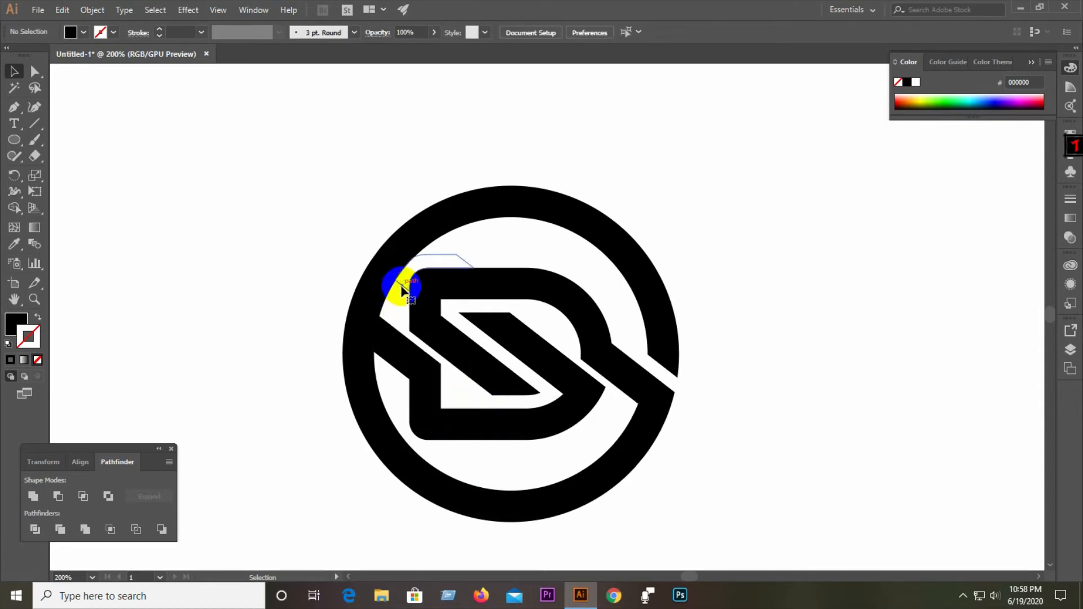
pyautogui.moveTo(404, 291); pyautogui.dragTo(382, 295)
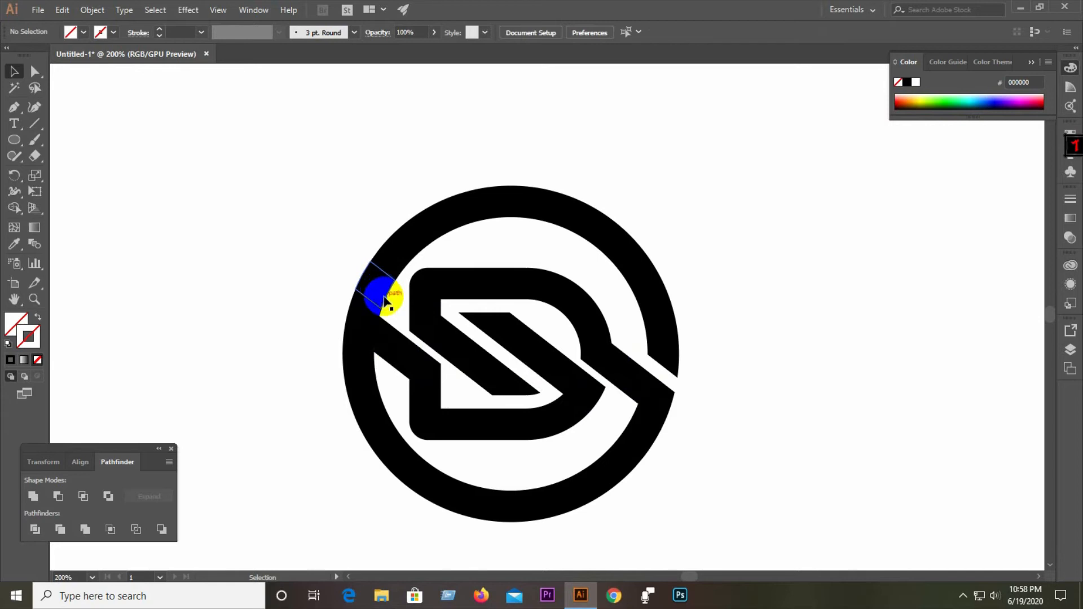
# Step: Offset the path of the stripe piece on the ring's left side by 10 px with miter joins
pyautogui.click(363, 319)
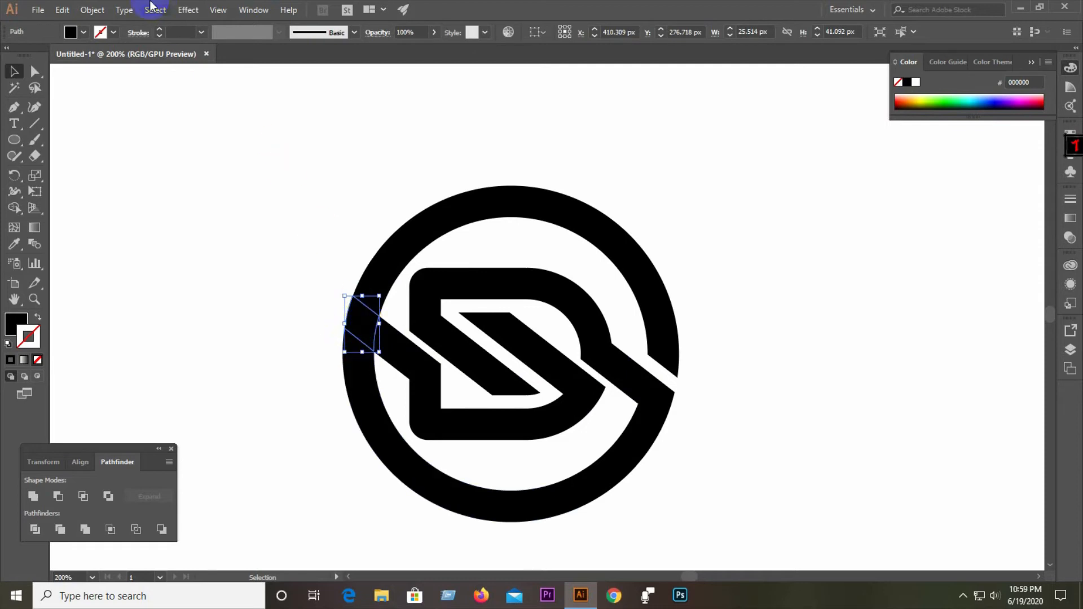
pyautogui.click(92, 10)
pyautogui.click(310, 351)
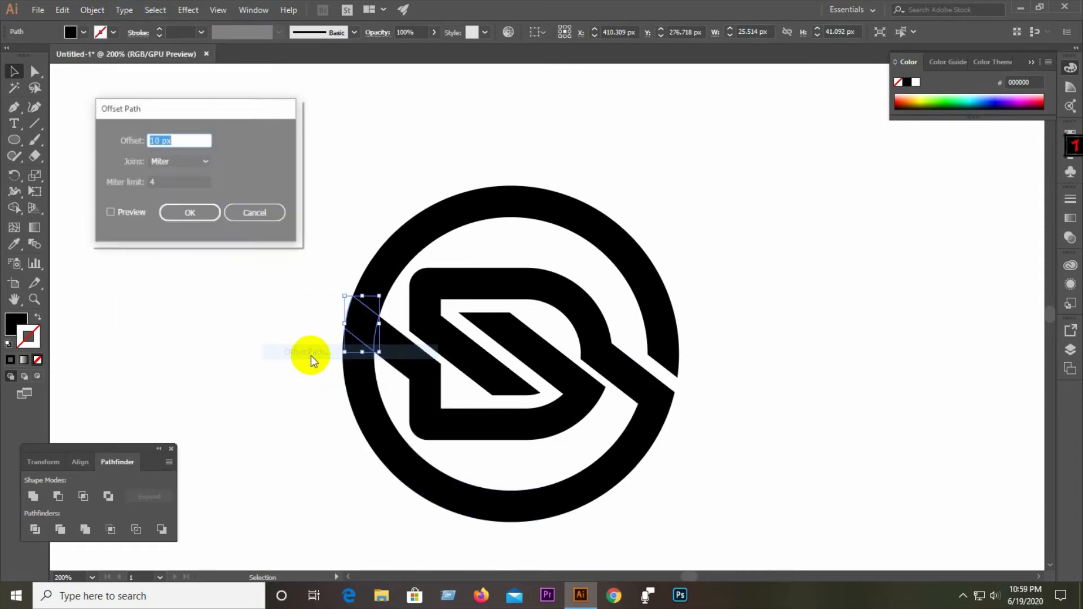
pyautogui.click(131, 212)
pyautogui.click(169, 213)
# Step: Divide all the artwork along the ring's left offset outline and ungroup the result
pyautogui.moveTo(276, 224); pyautogui.dragTo(588, 419)
pyautogui.click(34, 530)
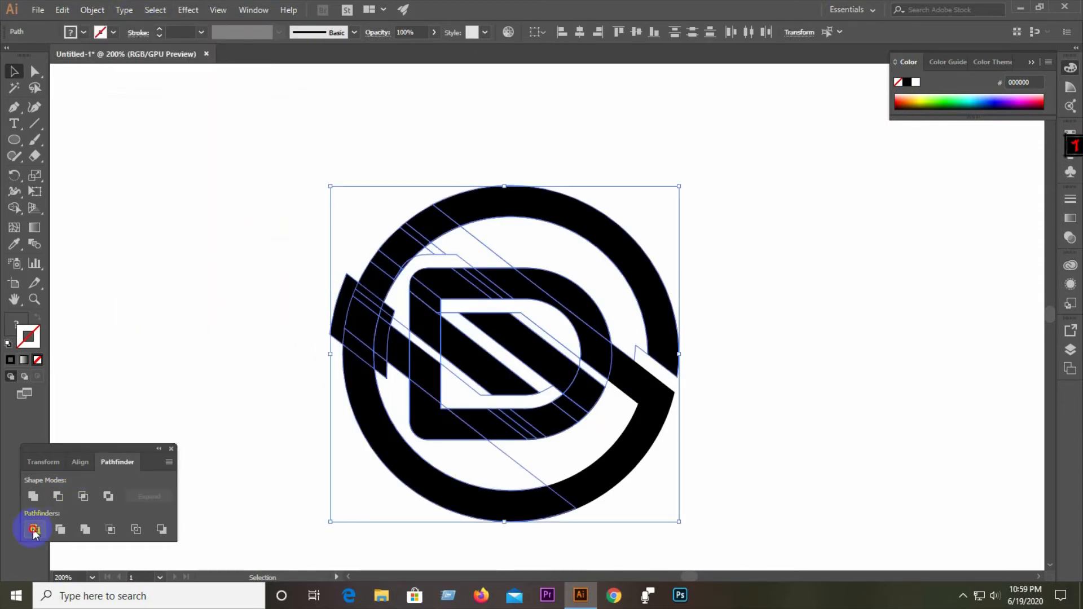
pyautogui.rightClick(439, 364)
pyautogui.click(479, 462)
pyautogui.click(251, 449)
# Step: Delete the ring piece and offset leftovers around the left stripe to open a diagonal gap in the ring
pyautogui.click(363, 354)
pyautogui.press('Delete')
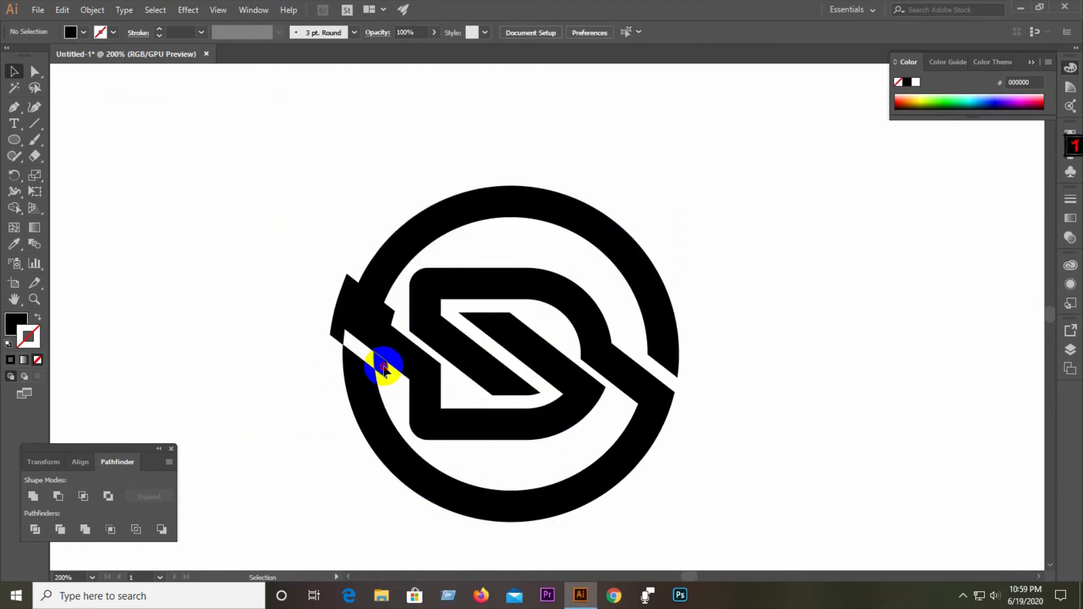
pyautogui.click(385, 367)
pyautogui.press('Delete')
pyautogui.click(334, 334)
pyautogui.press('Delete')
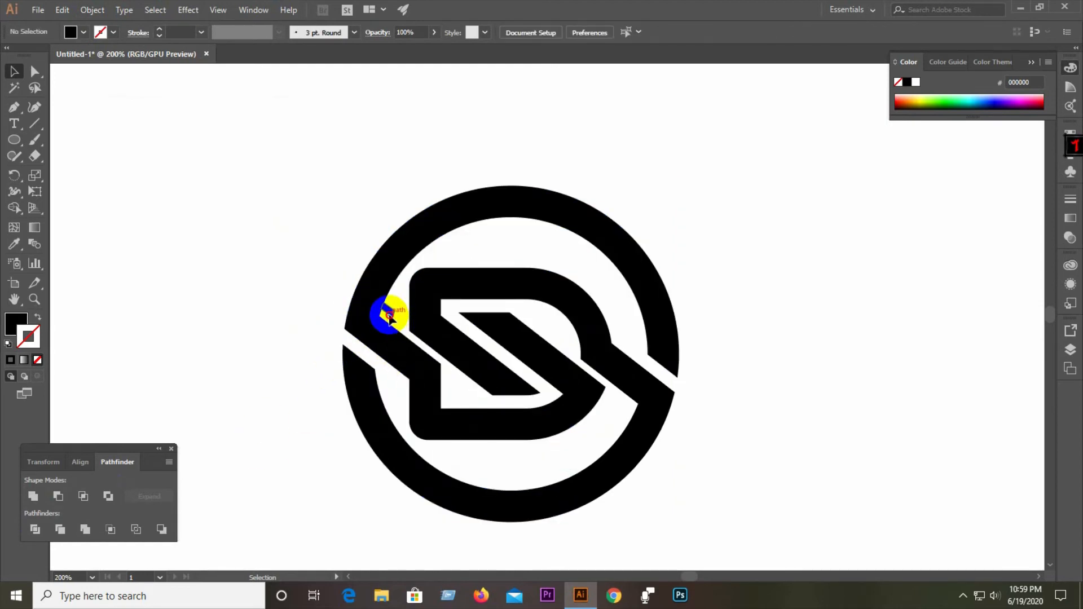
pyautogui.click(458, 255)
pyautogui.press('Delete')
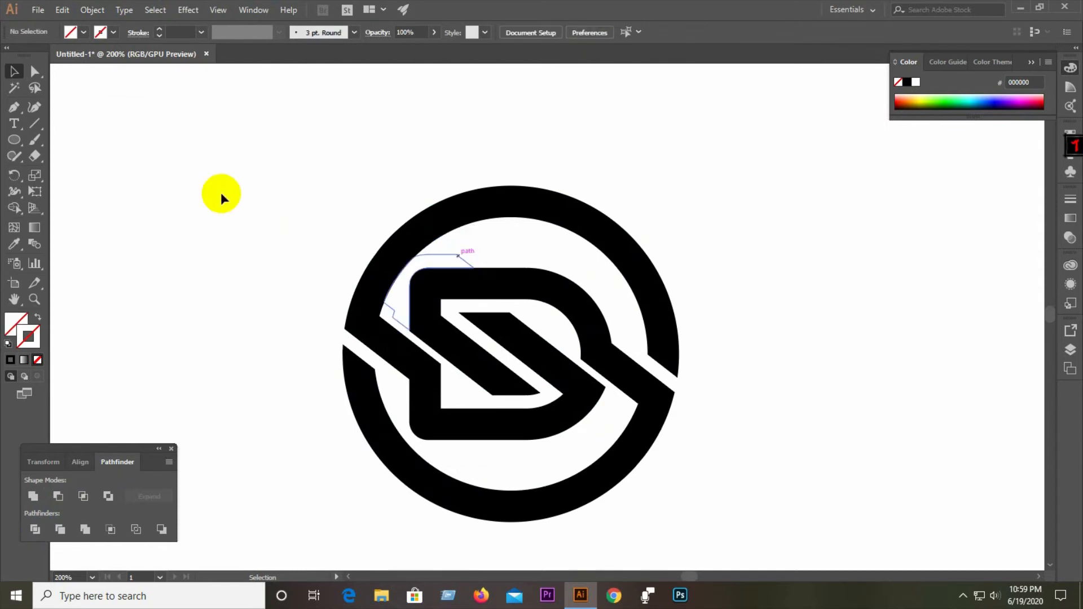
# Step: Show the artwork in outline view and delete the unfilled path between the ring and the D's upper-right curve
pyautogui.moveTo(221, 194); pyautogui.dragTo(770, 479)
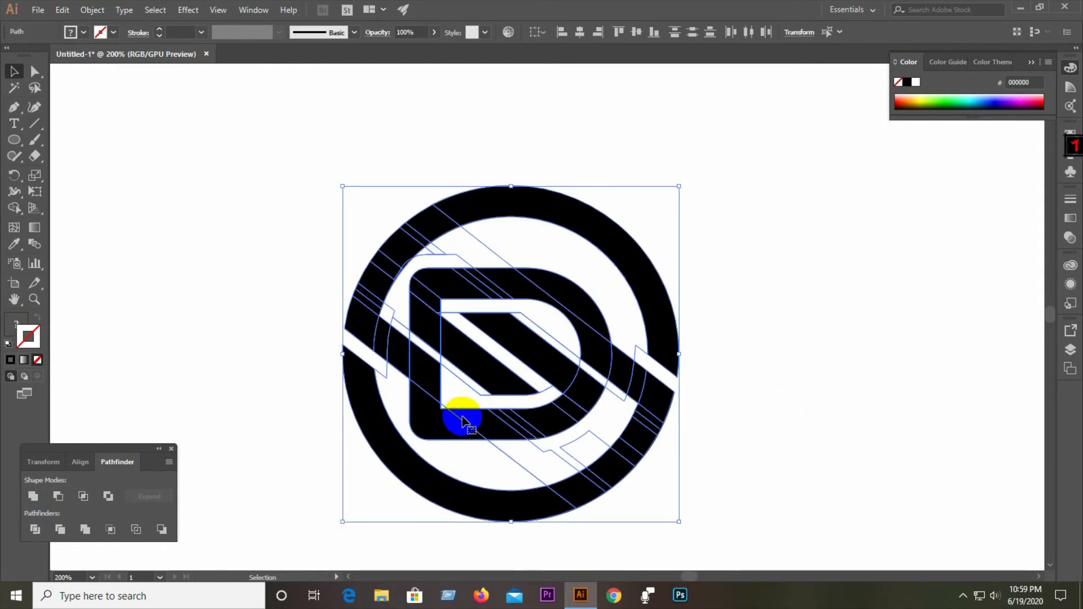
pyautogui.press('y')
pyautogui.hotkey('ctrl', 'y')
pyautogui.click(776, 374)
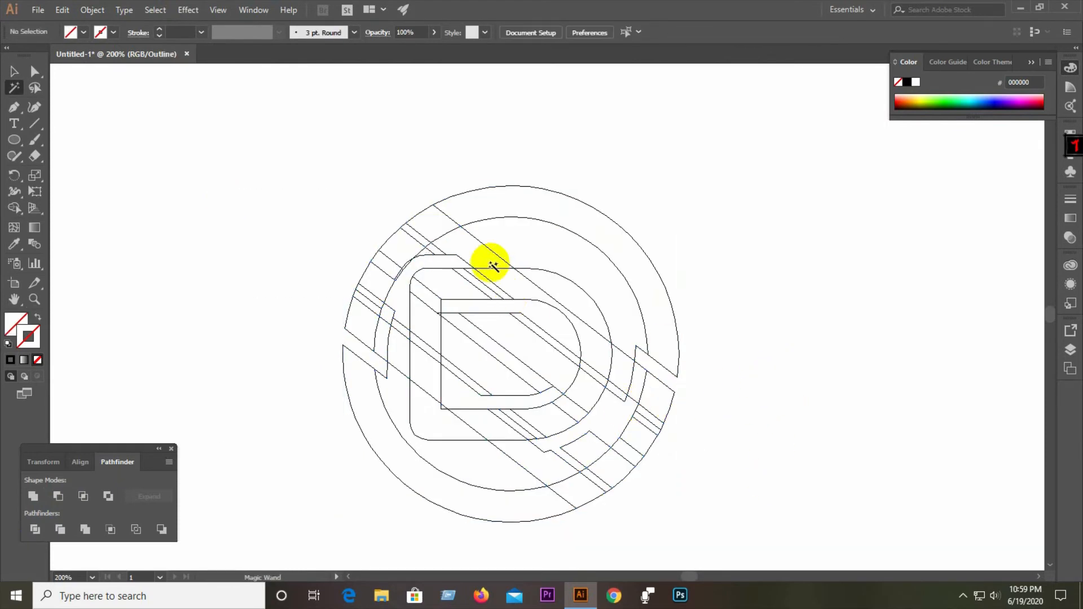
pyautogui.click(13, 72)
pyautogui.click(483, 247)
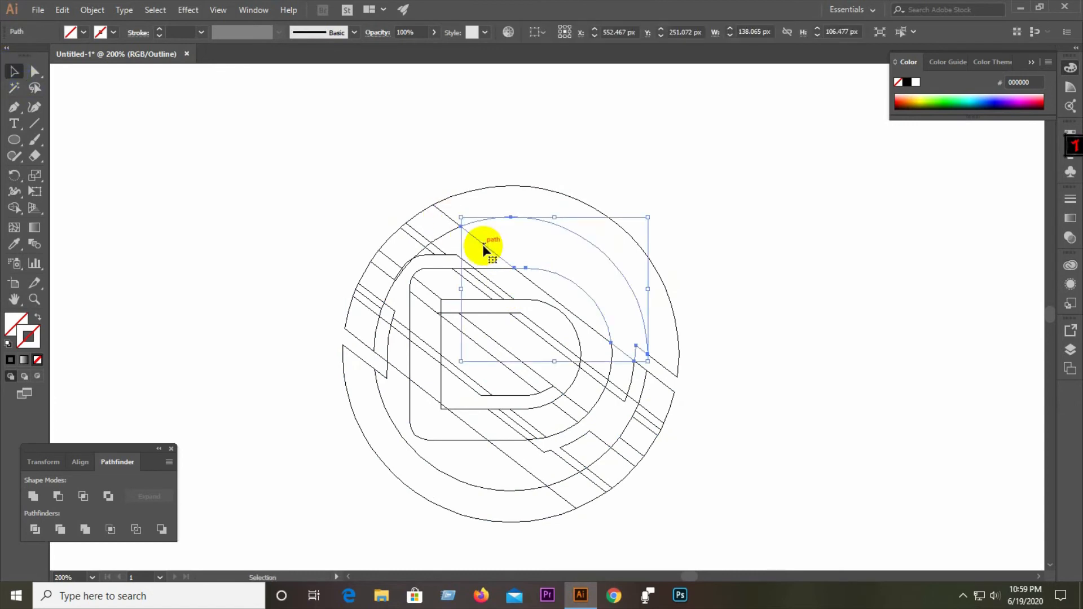
pyautogui.press('Delete')
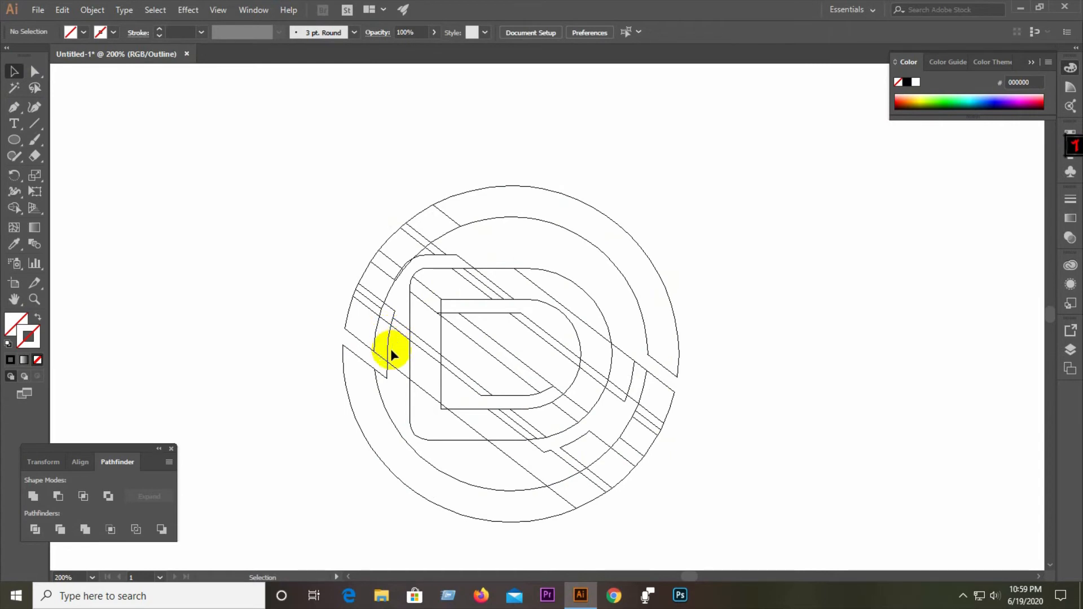
# Step: Return to the filled preview and delete all remaining unfilled paths by selecting them with the Magic Wand
pyautogui.press('super')
pyautogui.click(661, 228)
pyautogui.press('y')
pyautogui.hotkey('ctrl', 'y')
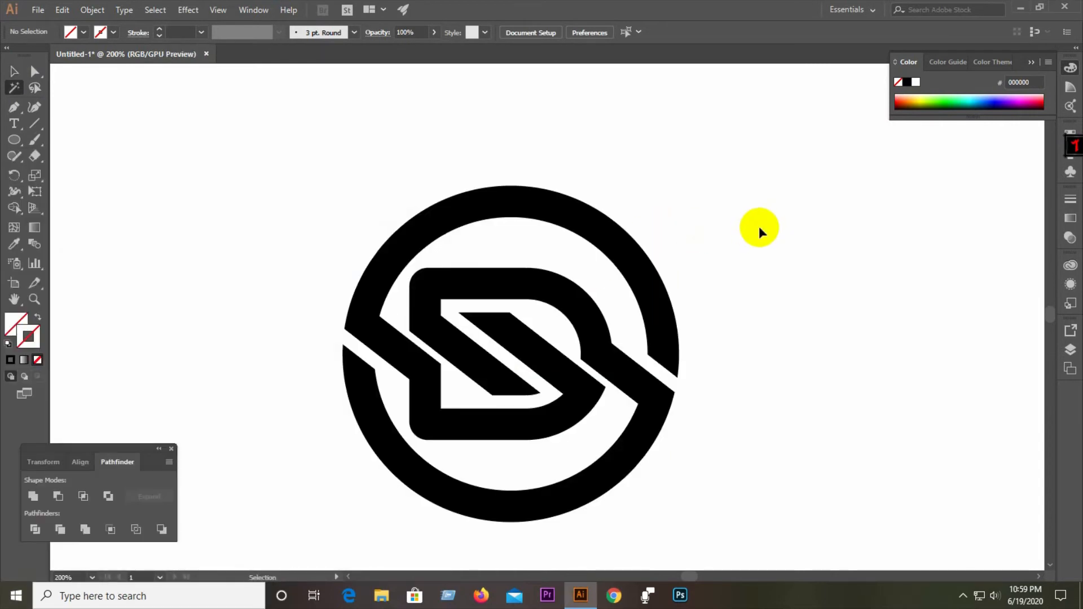
pyautogui.click(398, 323)
pyautogui.press('Delete')
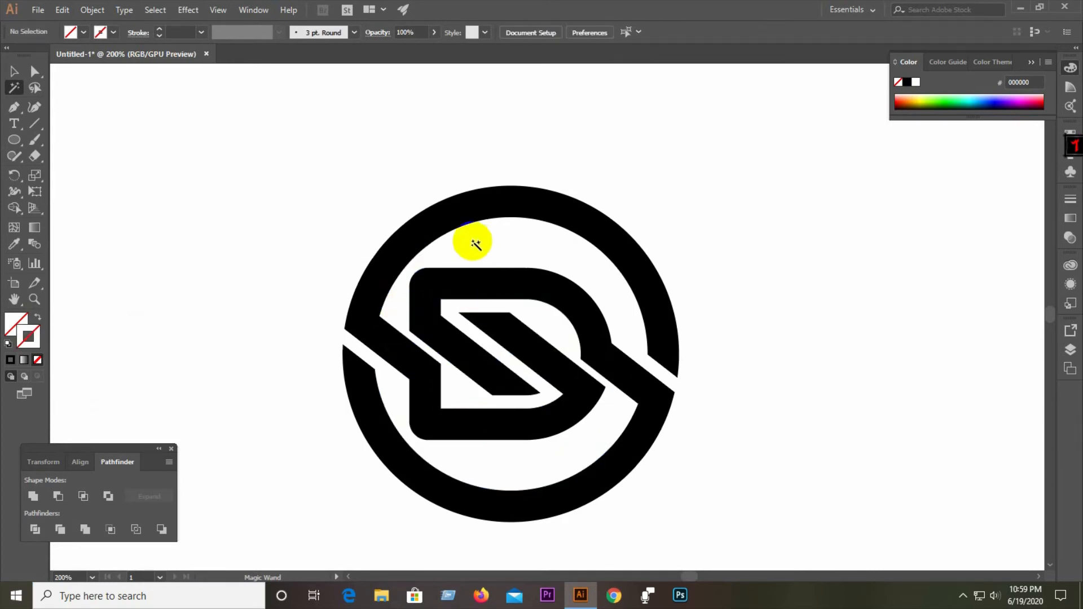
# Step: Unite all the logo pieces into solid shapes and ungroup the result
pyautogui.click(15, 71)
pyautogui.moveTo(239, 154); pyautogui.dragTo(651, 456)
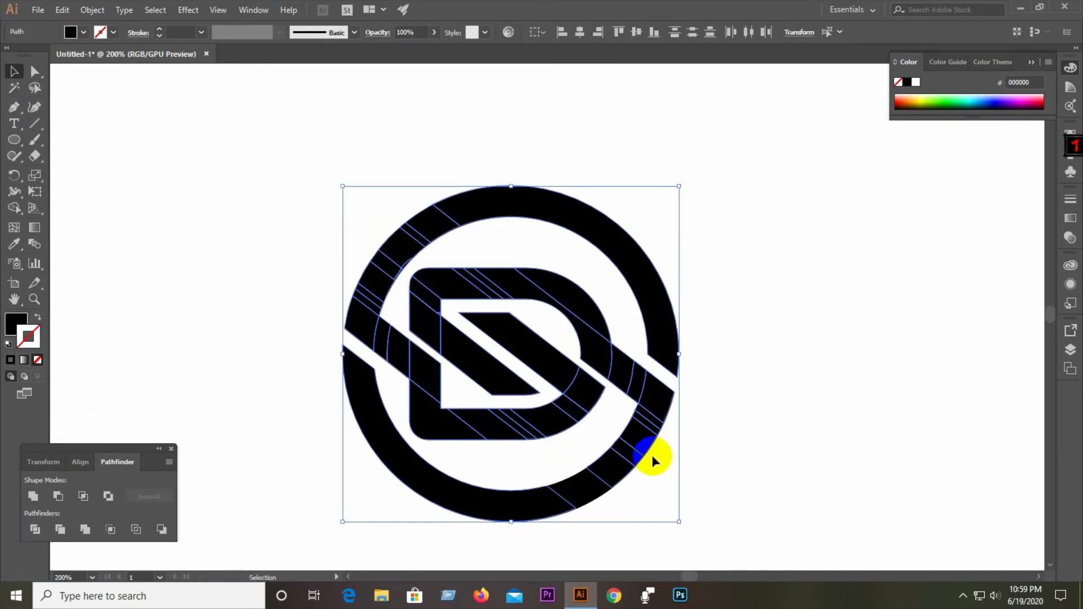
pyautogui.click(781, 454)
pyautogui.click(58, 495)
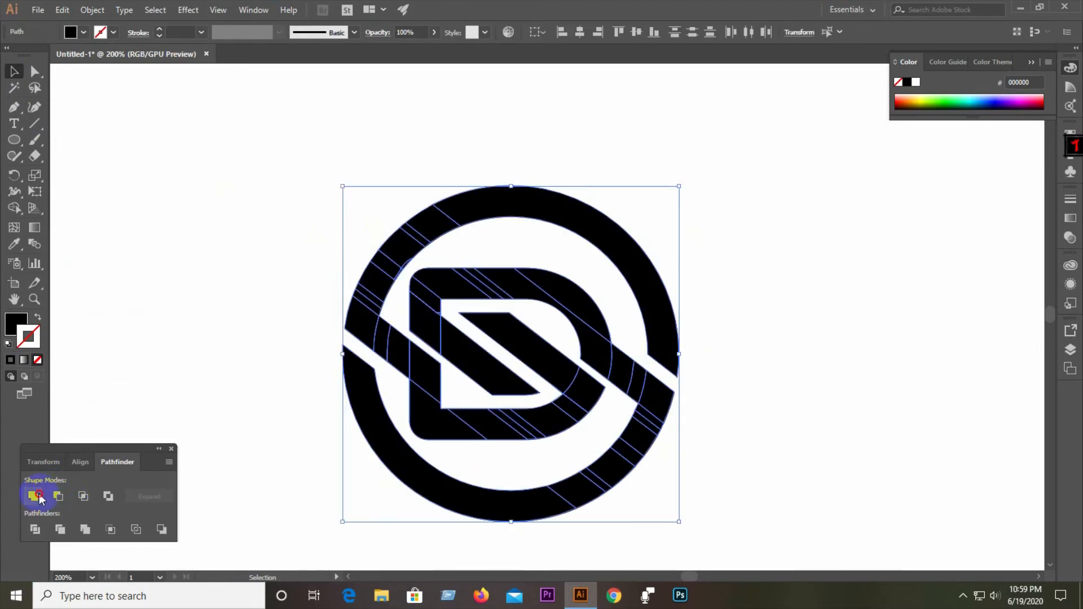
pyautogui.click(38, 497)
pyautogui.click(209, 293)
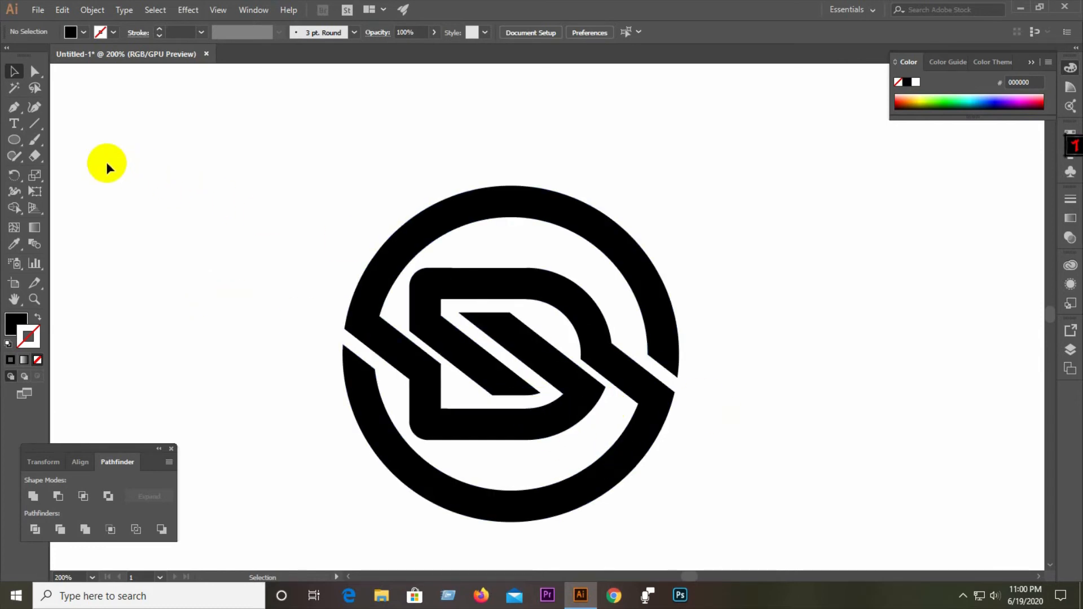
pyautogui.rightClick(427, 389)
pyautogui.click(465, 286)
pyautogui.click(278, 268)
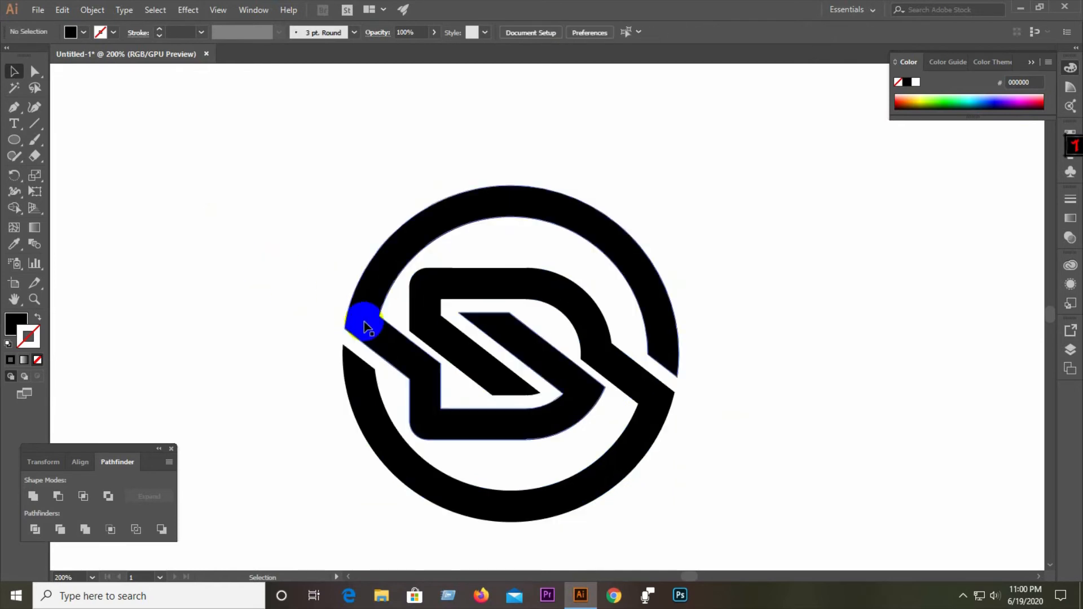
# Step: Fill the shape that forms the ring's upper half and the D's lower part with medium blue
pyautogui.moveTo(364, 322); pyautogui.dragTo(496, 254)
pyautogui.hotkey('ctrl', 'z')
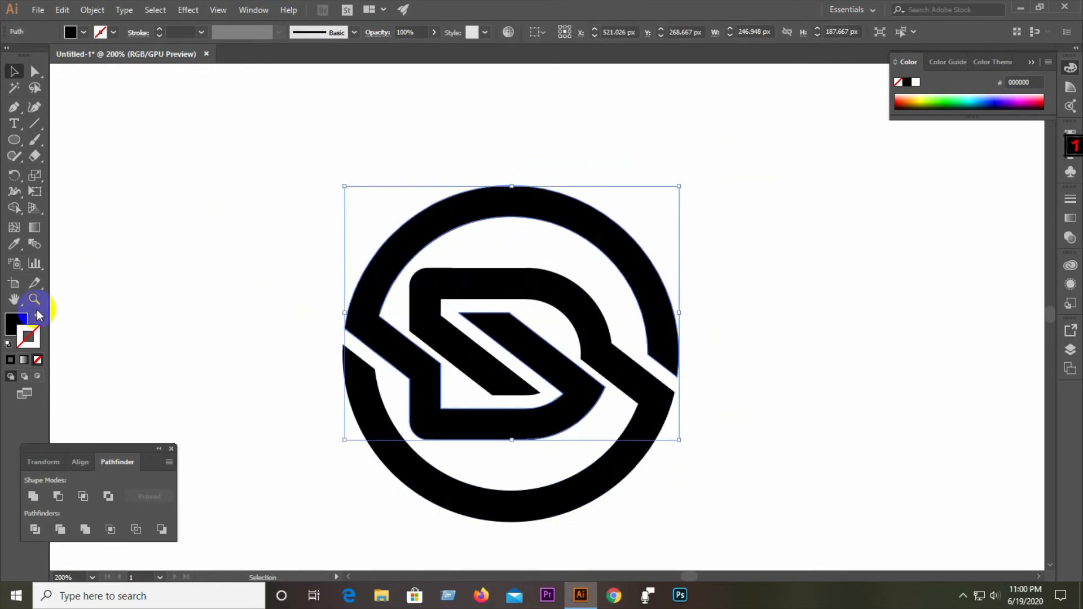
pyautogui.doubleClick(18, 324)
pyautogui.click(558, 273)
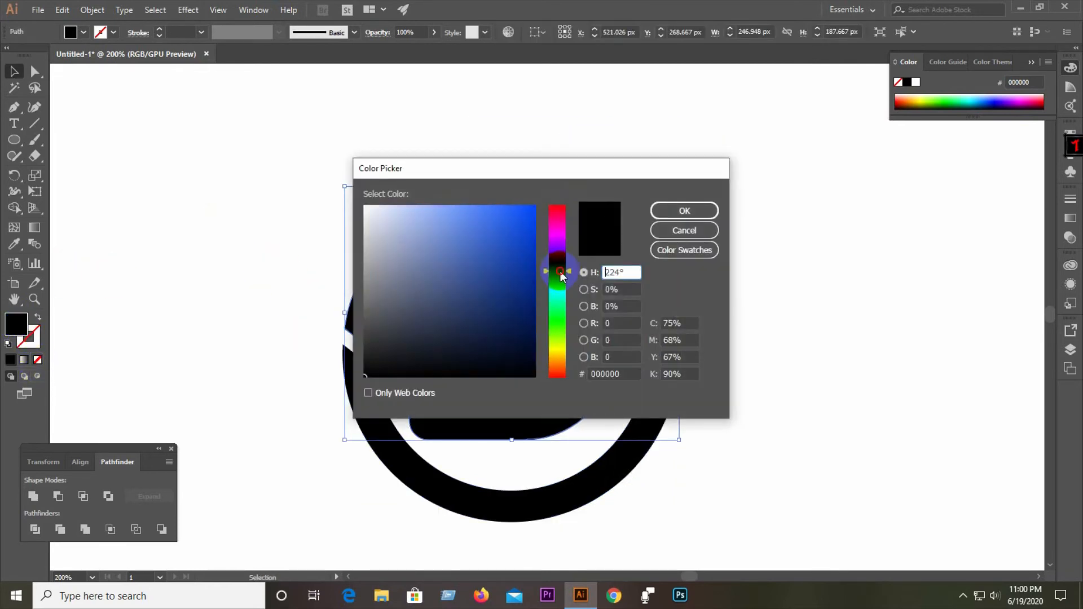
pyautogui.click(511, 230)
pyautogui.moveTo(511, 230); pyautogui.dragTo(518, 242)
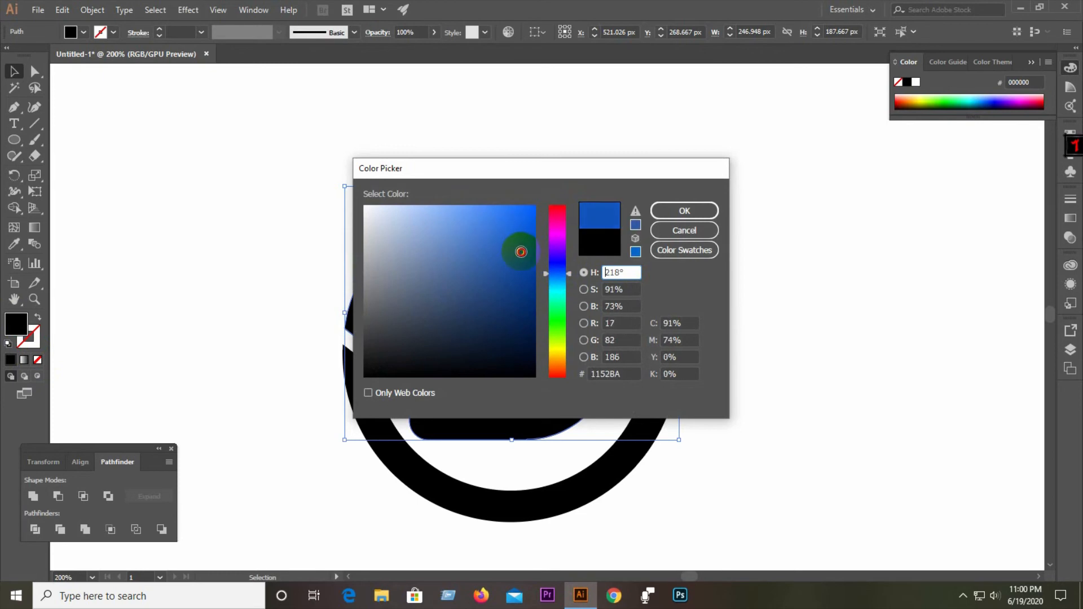
pyautogui.click(684, 210)
# Step: Fill the shape that forms the ring's lower half and the D's upper part with red ED1111
pyautogui.click(620, 350)
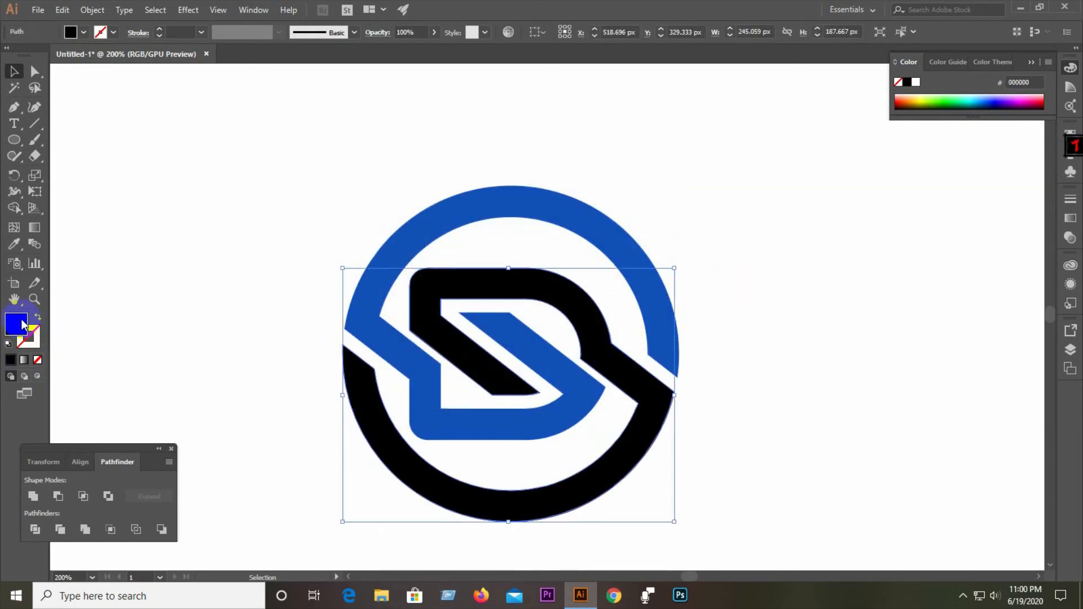
pyautogui.doubleClick(22, 324)
pyautogui.click(525, 218)
pyautogui.click(684, 211)
pyautogui.click(661, 216)
pyautogui.scroll(-2, 662, 217)
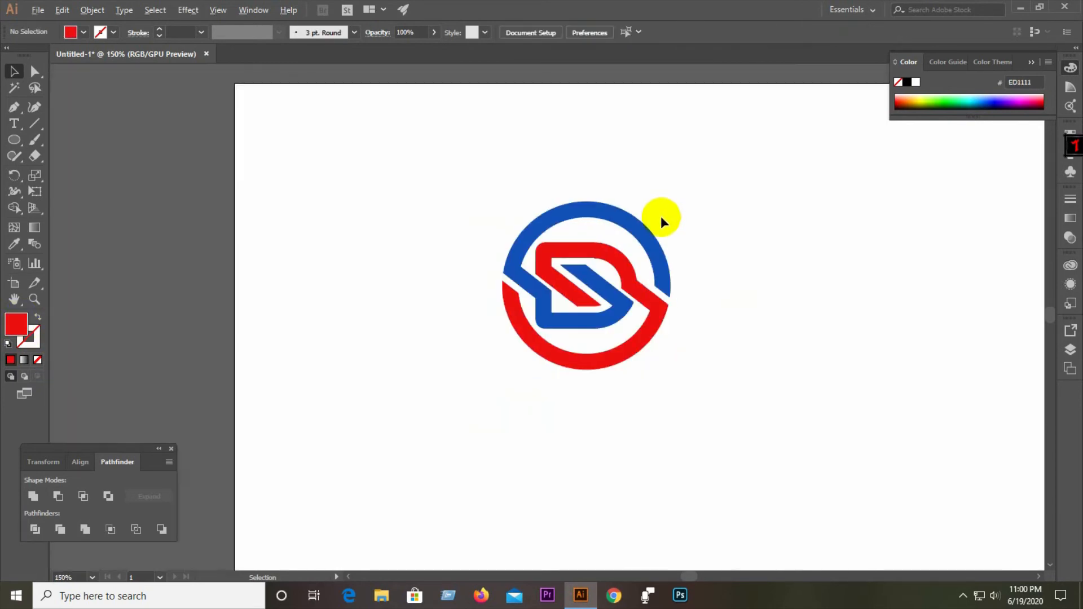
pyautogui.scroll(-1, 661, 216)
pyautogui.scroll(-1, 474, 353)
pyautogui.scroll(3, 611, 303)
# Step: Change the fill of the lower ring shape from red to orange
pyautogui.click(602, 267)
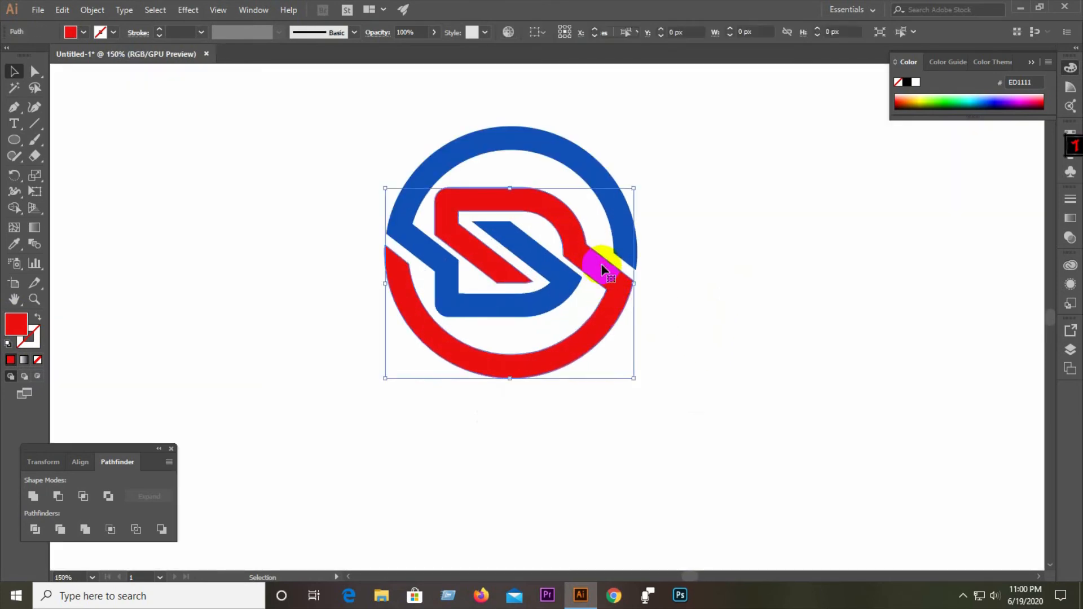
pyautogui.click(37, 359)
pyautogui.doubleClick(16, 324)
pyautogui.click(562, 370)
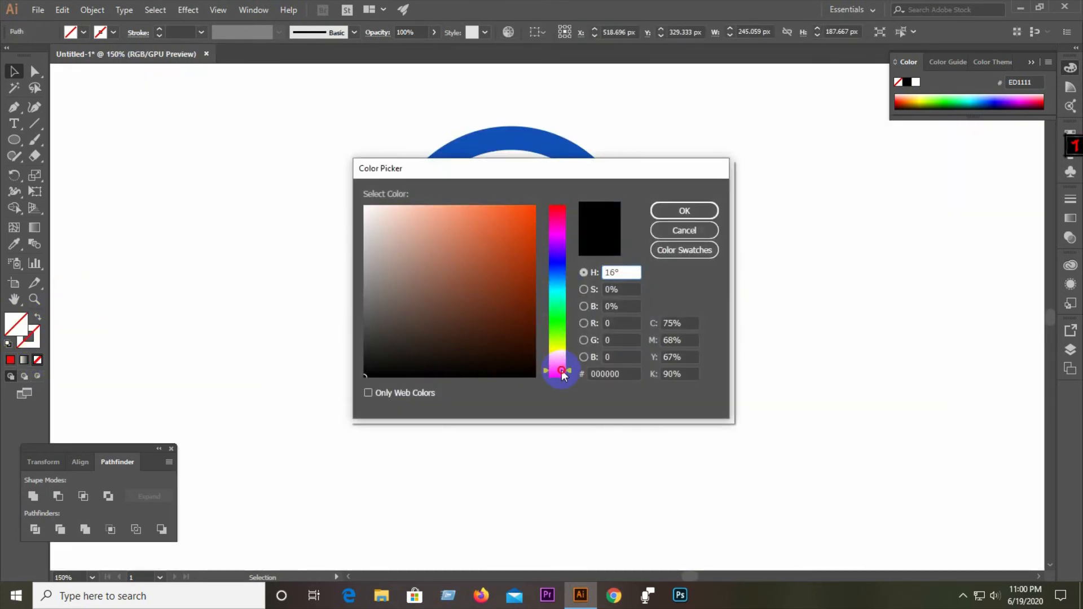
pyautogui.click(510, 215)
pyautogui.click(682, 211)
# Step: Darken the fill of the upper ring shape to navy blue
pyautogui.click(632, 213)
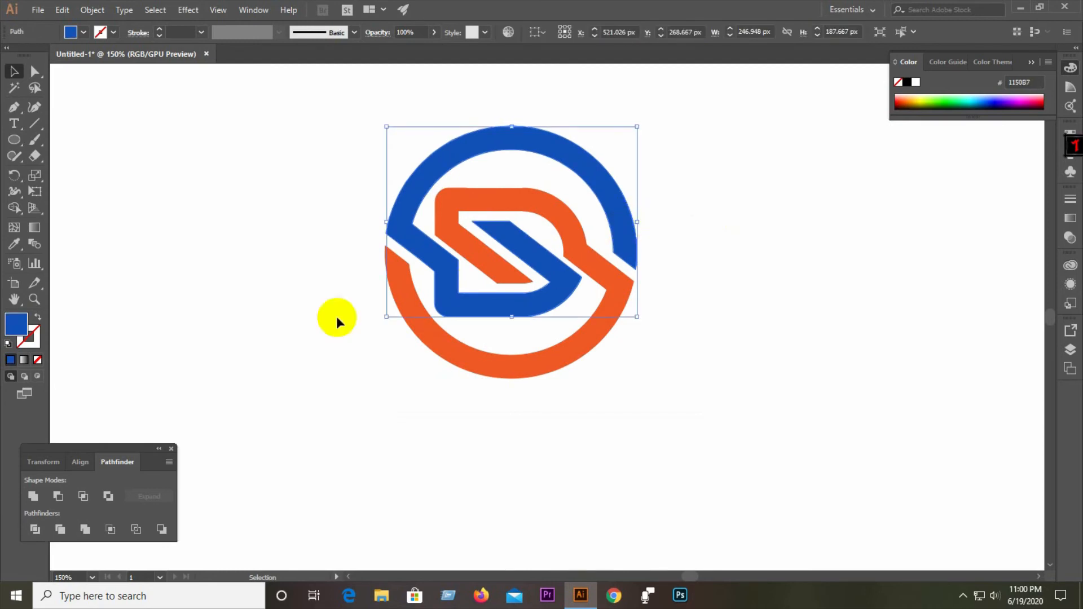
pyautogui.doubleClick(16, 324)
pyautogui.moveTo(515, 276); pyautogui.dragTo(518, 304)
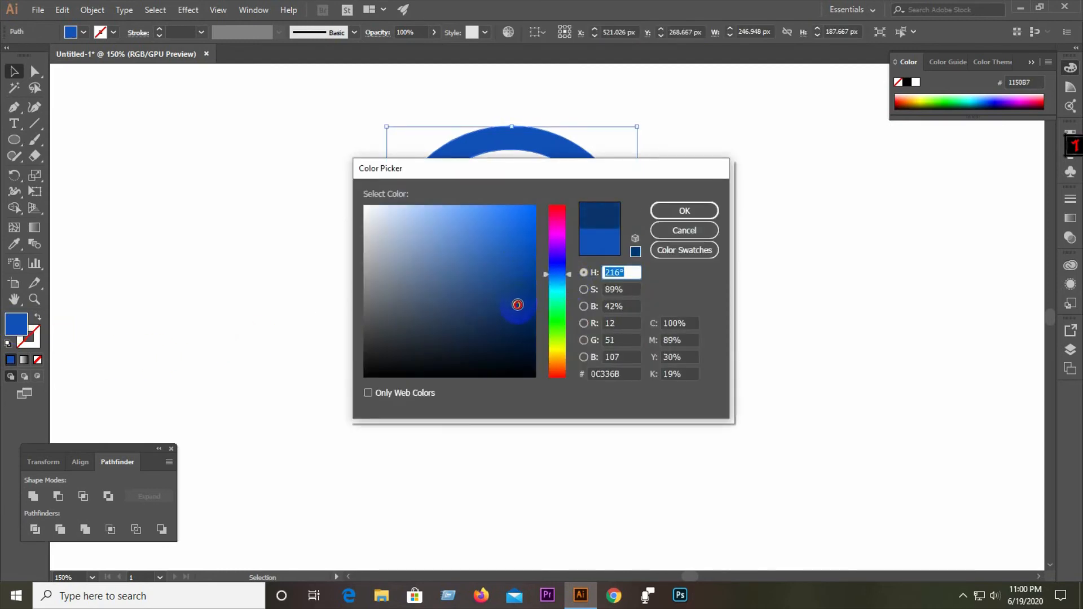
pyautogui.click(684, 210)
# Step: Group the logo's shapes and move the logo off the artboard, just above its top edge
pyautogui.hotkey('ctrl', '0')
pyautogui.moveTo(391, 258); pyautogui.dragTo(544, 336)
pyautogui.rightClick(544, 336)
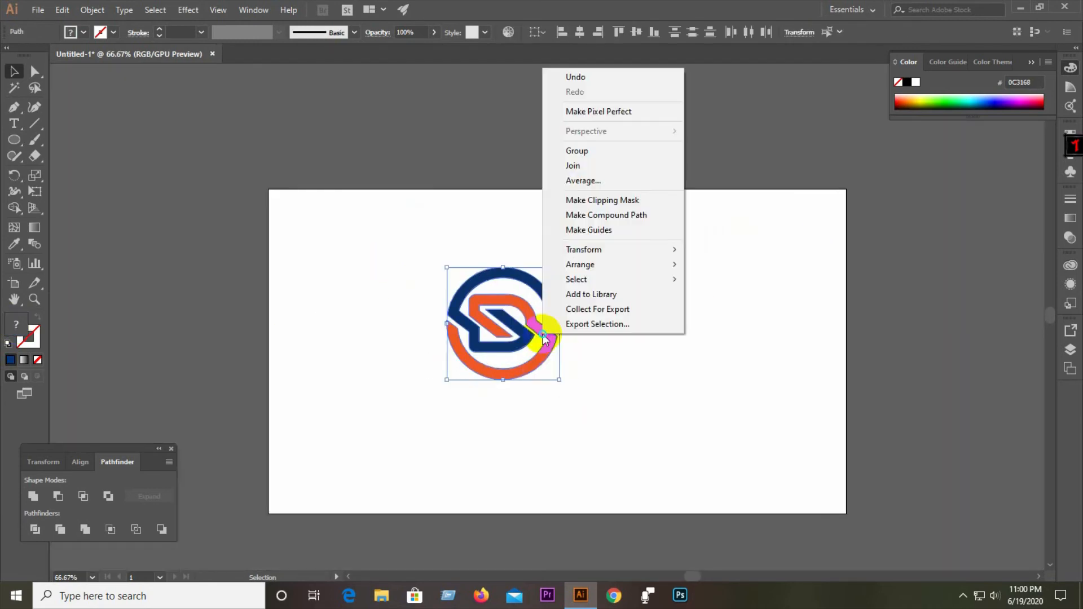
pyautogui.click(574, 153)
pyautogui.click(599, 225)
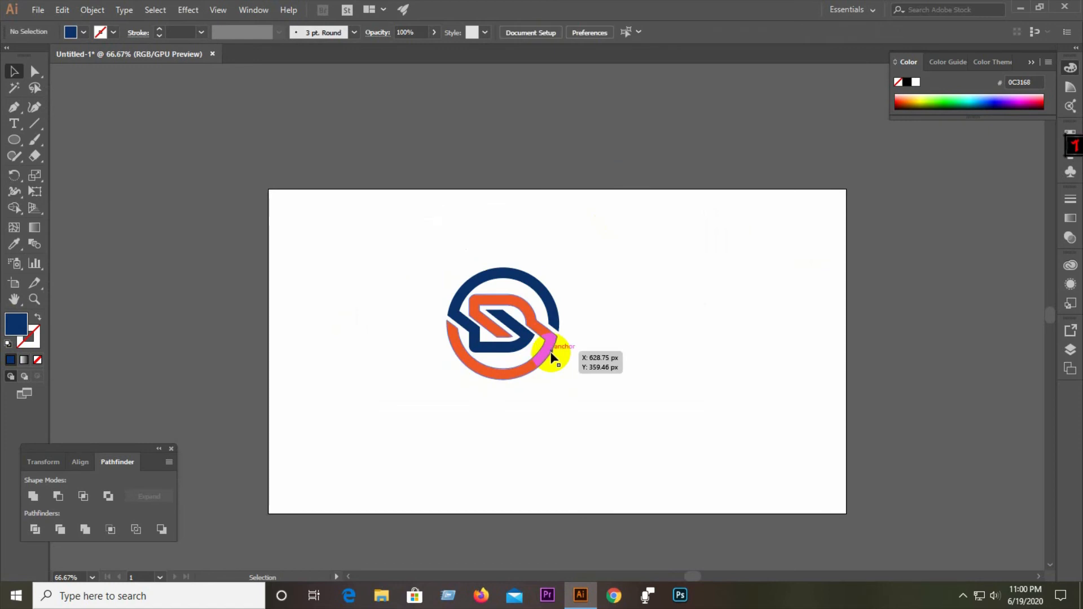
pyautogui.moveTo(551, 354); pyautogui.dragTo(649, 132)
pyautogui.hotkey('ctrl', '-')
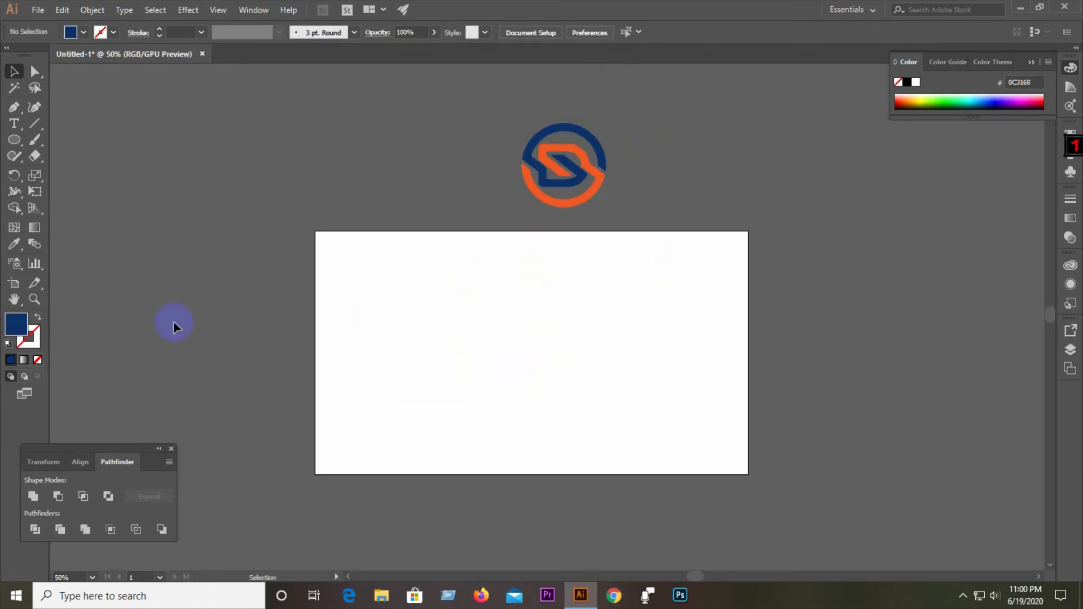
# Step: Draw a background rectangle about 1280 by 729 px covering the artboard and align its upper edge with the artboard
pyautogui.moveTo(13, 145); pyautogui.dragTo(53, 137)
pyautogui.moveTo(315, 233); pyautogui.dragTo(749, 477)
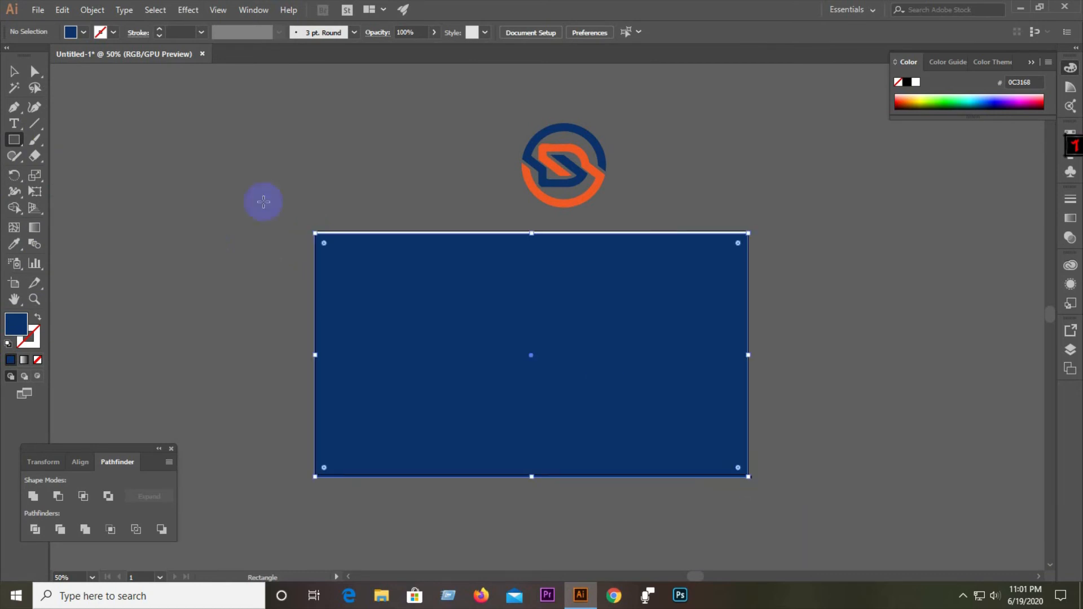
pyautogui.click(15, 74)
pyautogui.moveTo(531, 237); pyautogui.dragTo(531, 230)
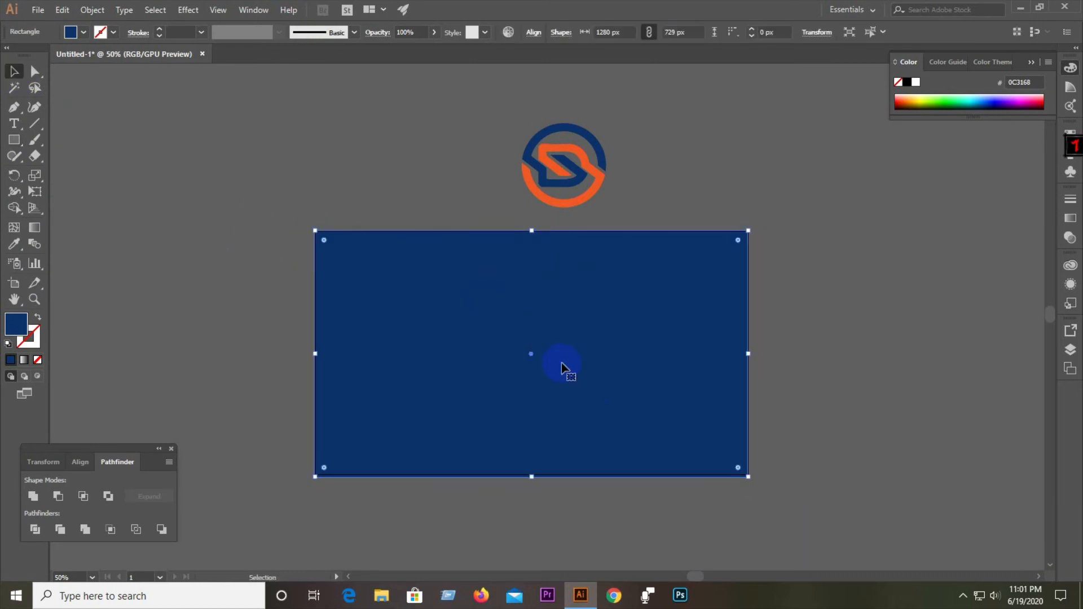
# Step: Fill the background rectangle with a white-to-black radial gradient, midpoint at about 61%, and stretch its radius far beyond the artboard
pyautogui.click(24, 361)
pyautogui.click(967, 214)
pyautogui.click(967, 239)
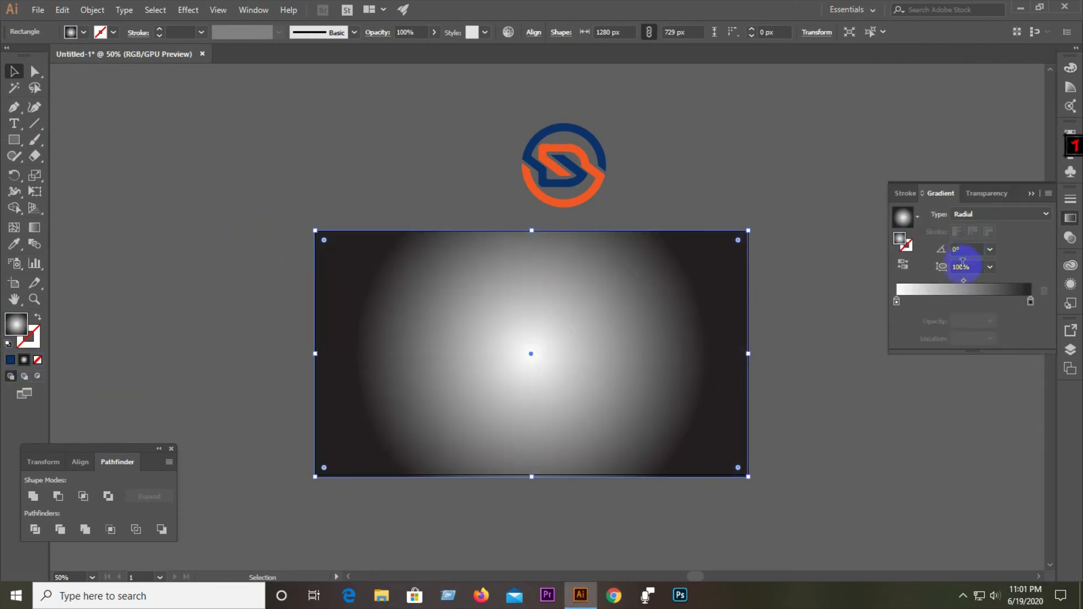
pyautogui.moveTo(964, 282); pyautogui.dragTo(978, 282)
pyautogui.click(34, 227)
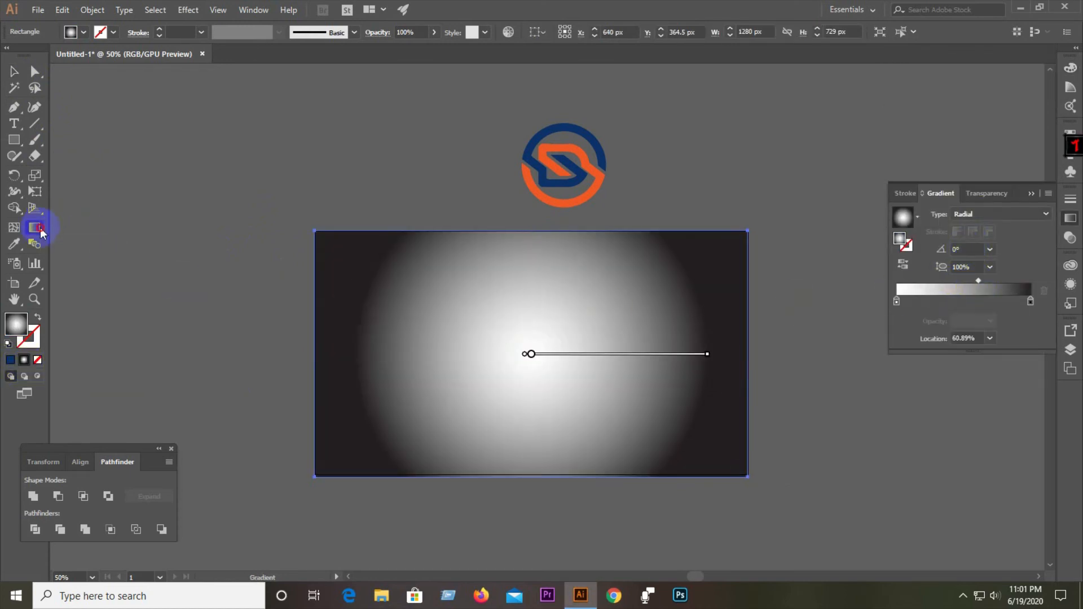
pyautogui.scroll(-3, 390, 355)
pyautogui.scroll(1, 498, 356)
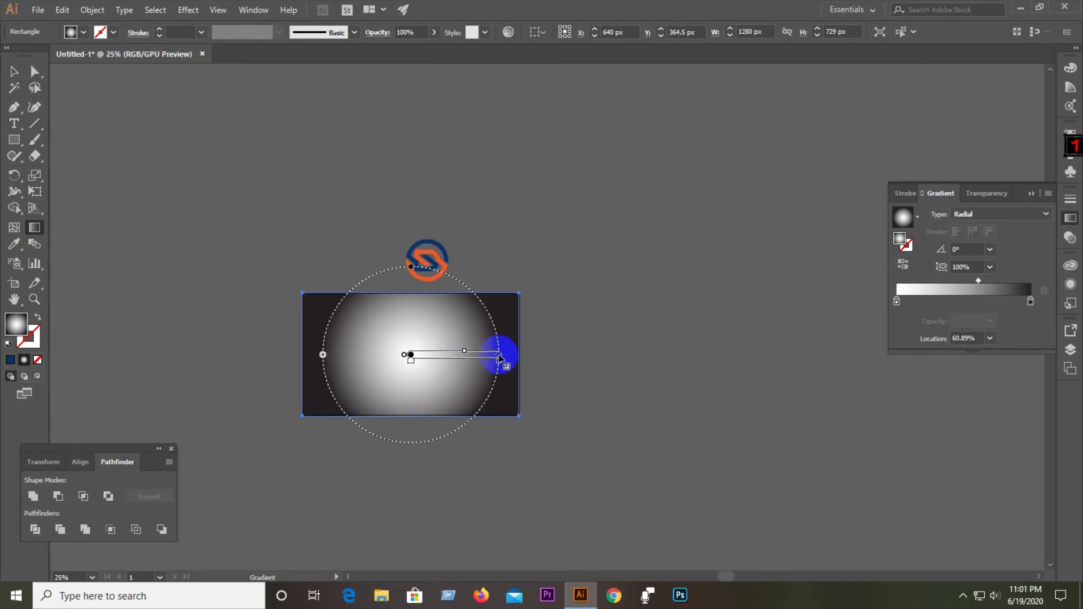
pyautogui.moveTo(498, 355); pyautogui.dragTo(785, 355)
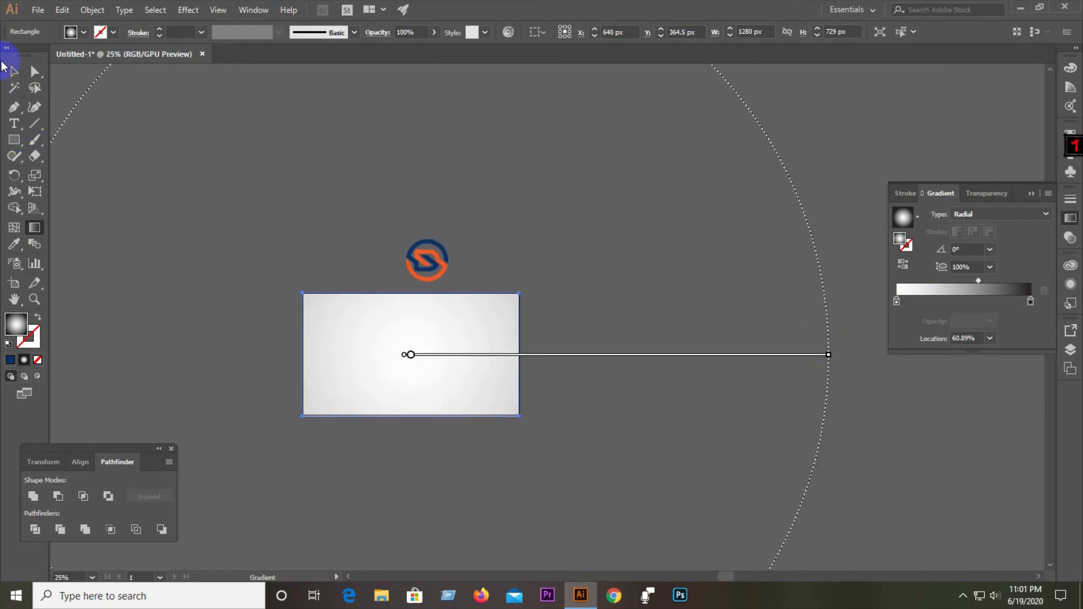
# Step: Group the gradient background rectangle and lock it in place
pyautogui.click(13, 70)
pyautogui.click(376, 360)
pyautogui.click(90, 11)
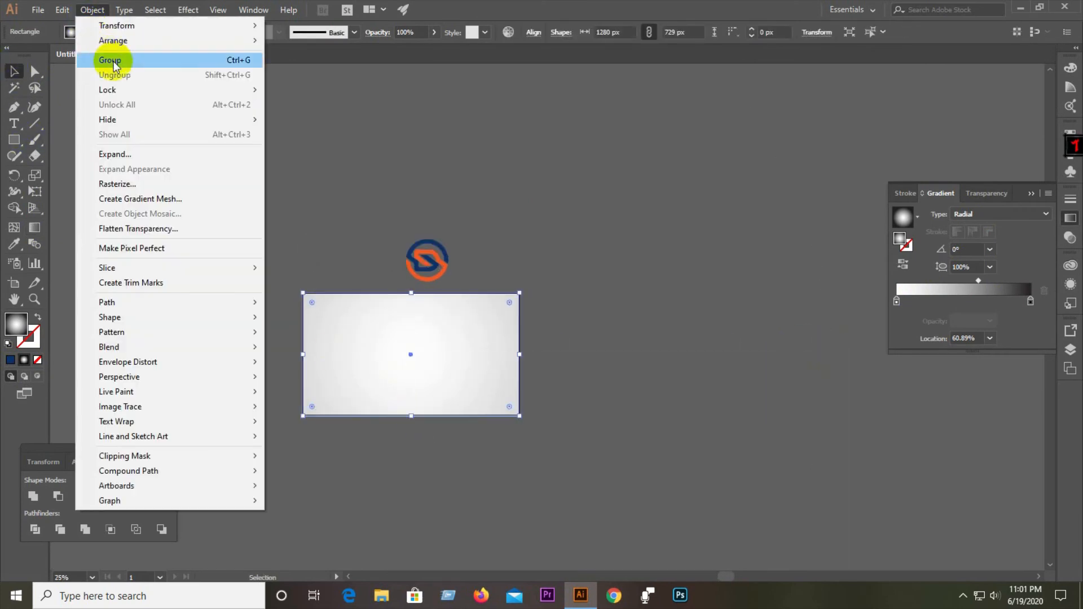
pyautogui.click(112, 61)
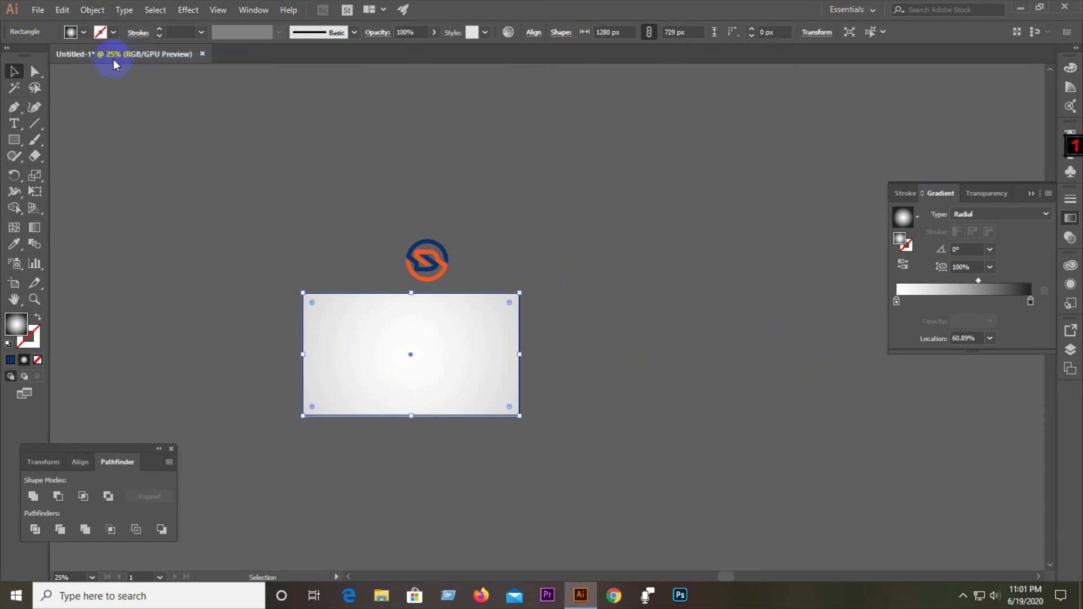
pyautogui.click(92, 10)
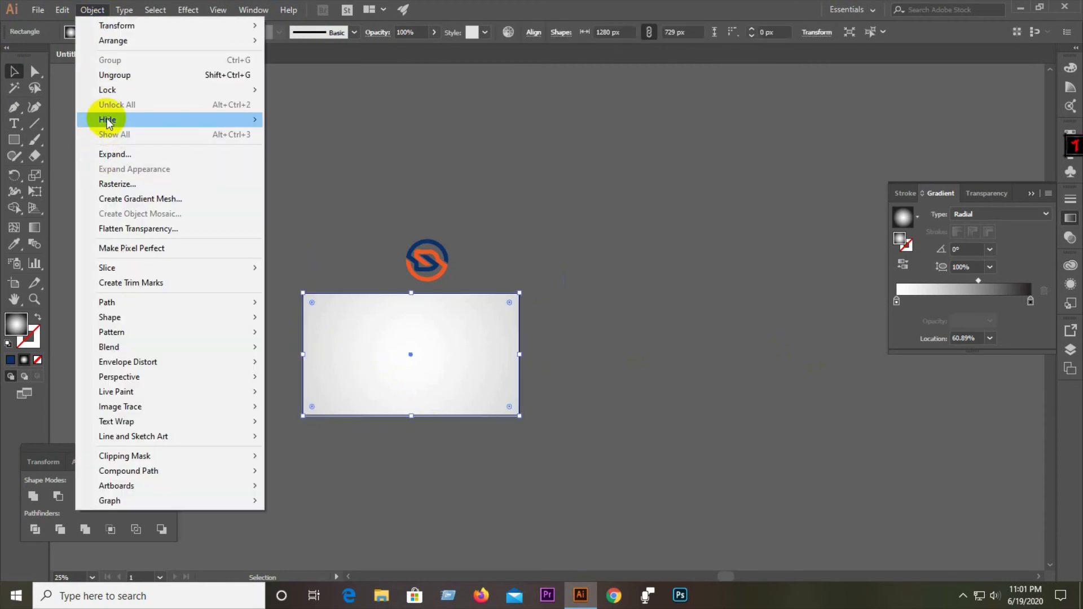
pyautogui.moveTo(109, 95)
pyautogui.click(308, 90)
# Step: Move the logo down onto the gradient background and bring it to the front
pyautogui.moveTo(424, 276); pyautogui.dragTo(423, 361)
pyautogui.rightClick(422, 360)
pyautogui.moveTo(527, 491)
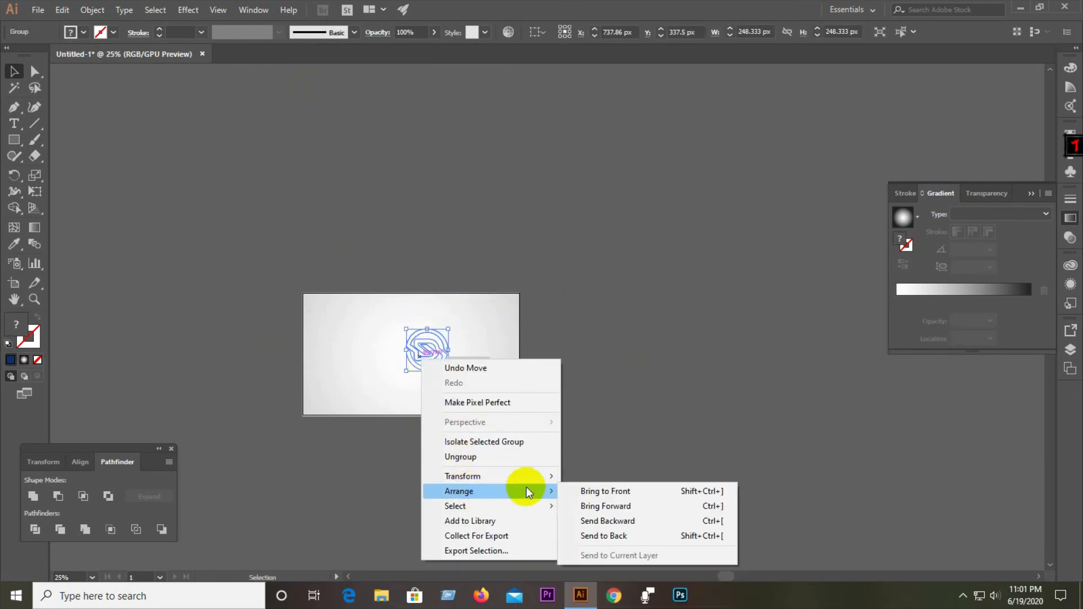
pyautogui.click(599, 490)
pyautogui.click(393, 359)
# Step: Enlarge the logo to about 366 px wide and place it in the upper middle of the artboard
pyautogui.scroll(4, 399, 358)
pyautogui.scroll(-3, 851, 320)
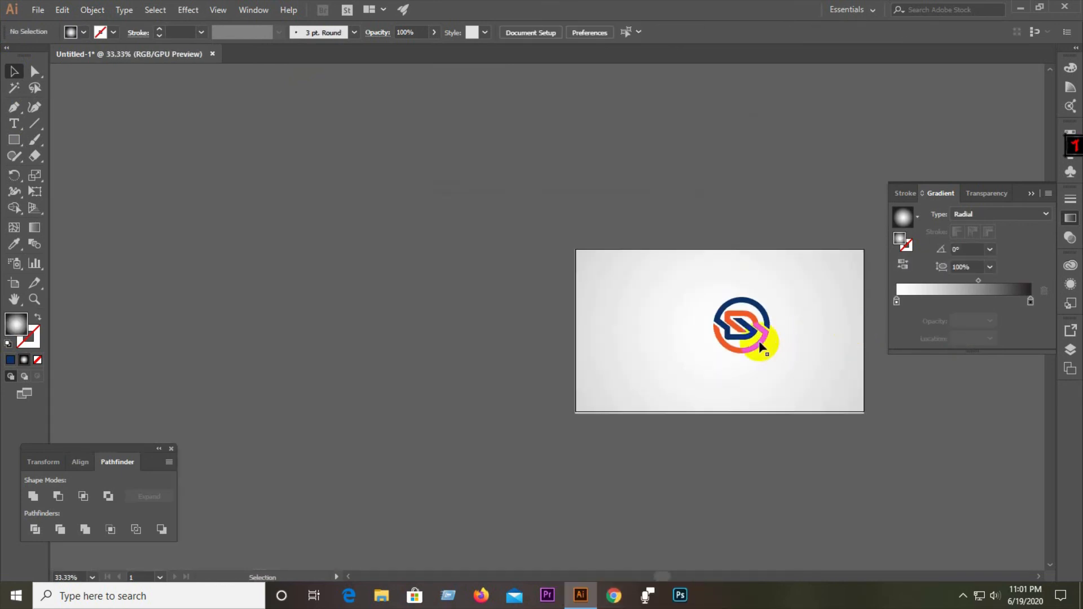
pyautogui.scroll(2, 755, 340)
pyautogui.click(1031, 194)
pyautogui.moveTo(728, 311); pyautogui.dragTo(629, 293)
pyautogui.moveTo(691, 355); pyautogui.dragTo(702, 367)
pyautogui.click(424, 292)
pyautogui.scroll(-1, 423, 292)
pyautogui.scroll(1, 540, 321)
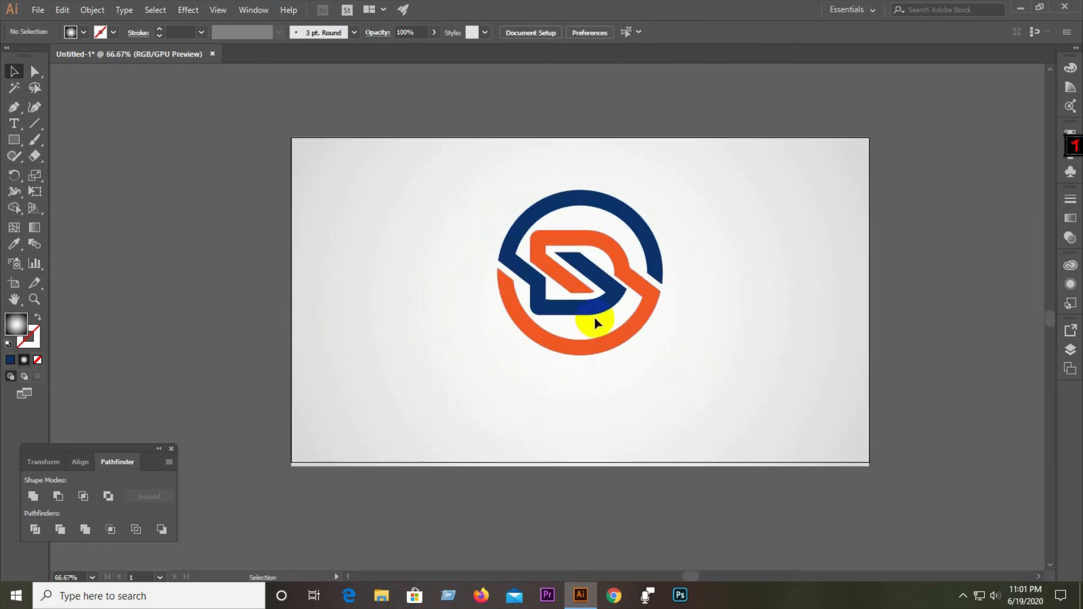
# Step: Duplicate the logo directly below the original and free-distort the copy into a slanted shadow about 565 by 327 px, slightly below the logo
pyautogui.moveTo(585, 329); pyautogui.dragTo(591, 498)
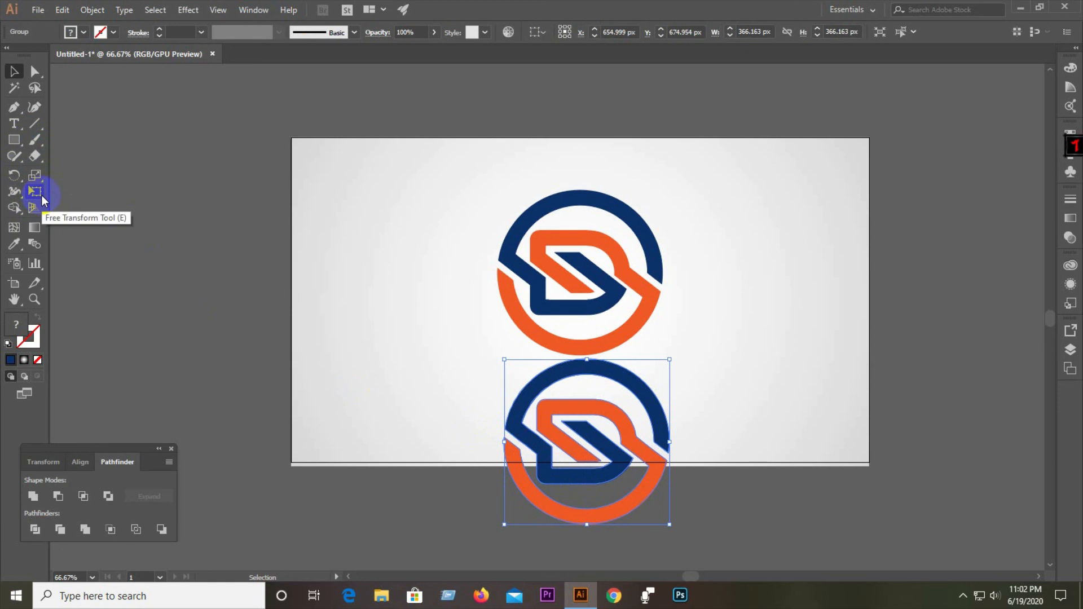
pyautogui.click(35, 192)
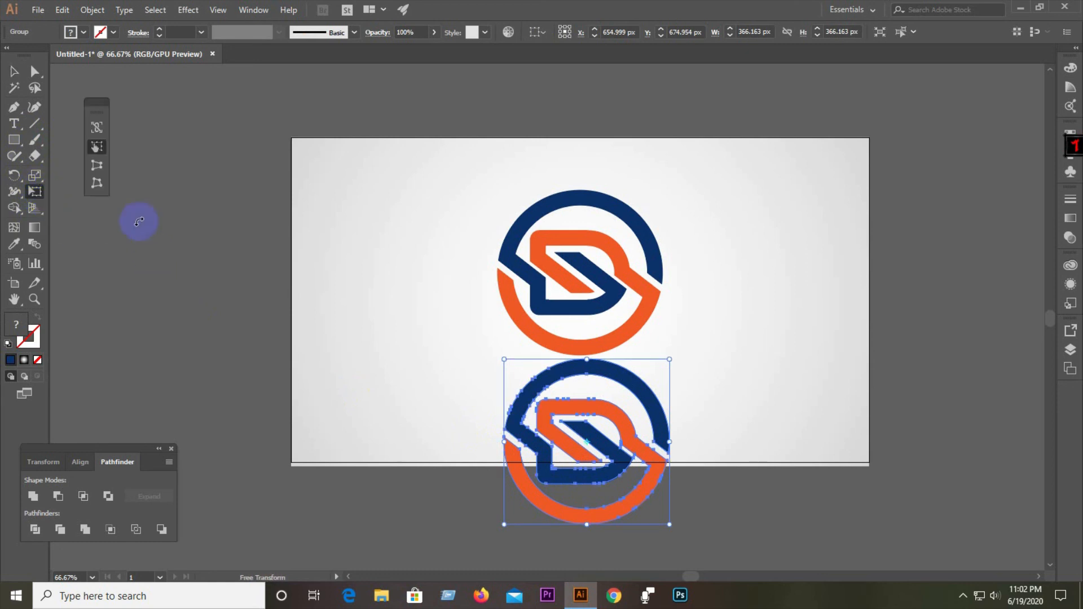
pyautogui.click(96, 183)
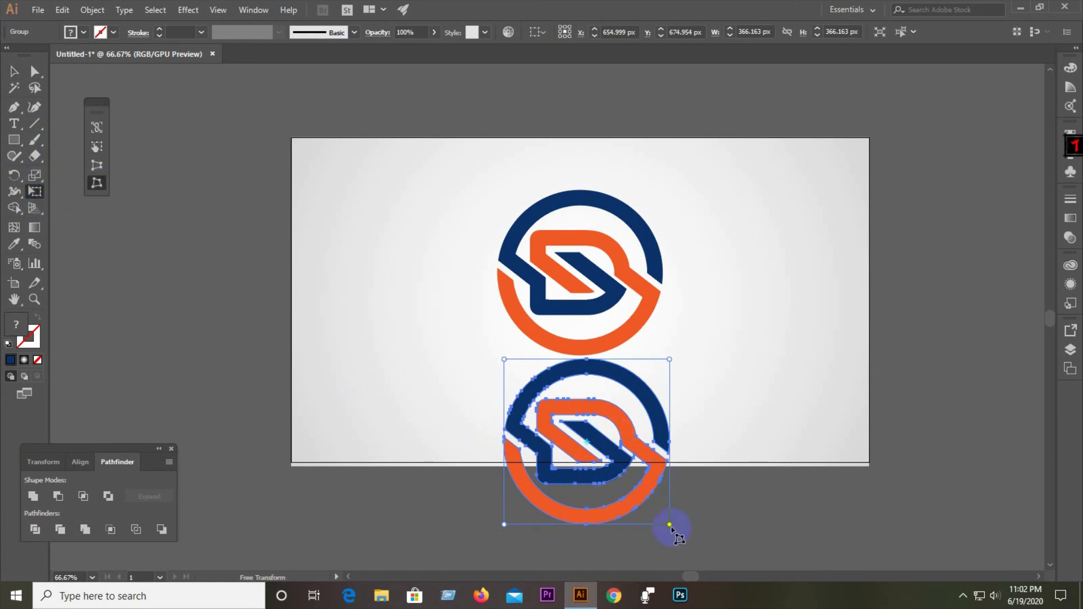
pyautogui.moveTo(670, 525); pyautogui.dragTo(839, 494)
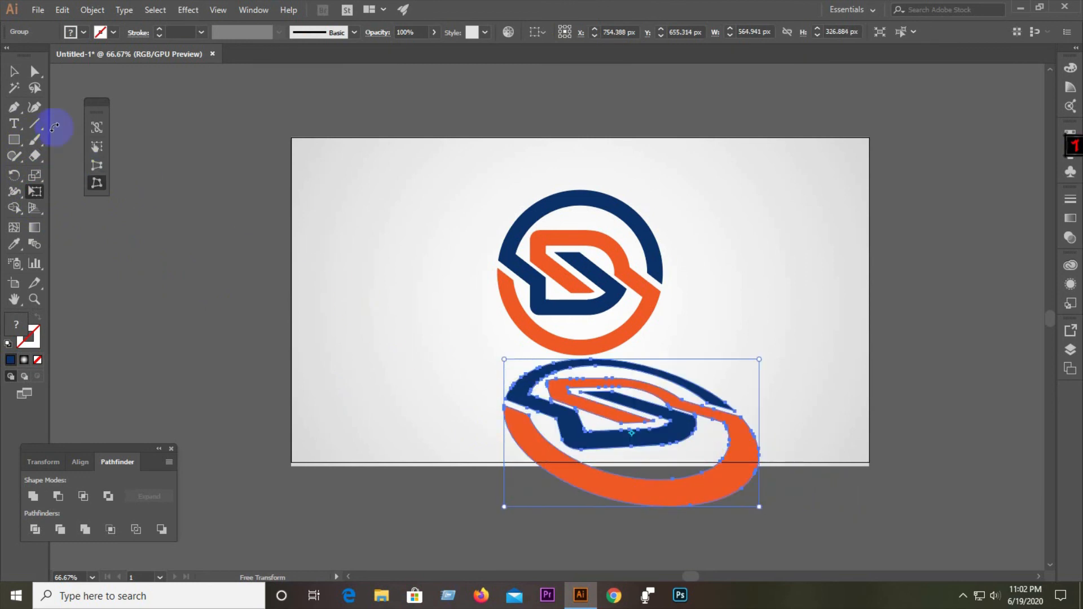
pyautogui.click(16, 76)
pyautogui.moveTo(611, 401); pyautogui.dragTo(610, 411)
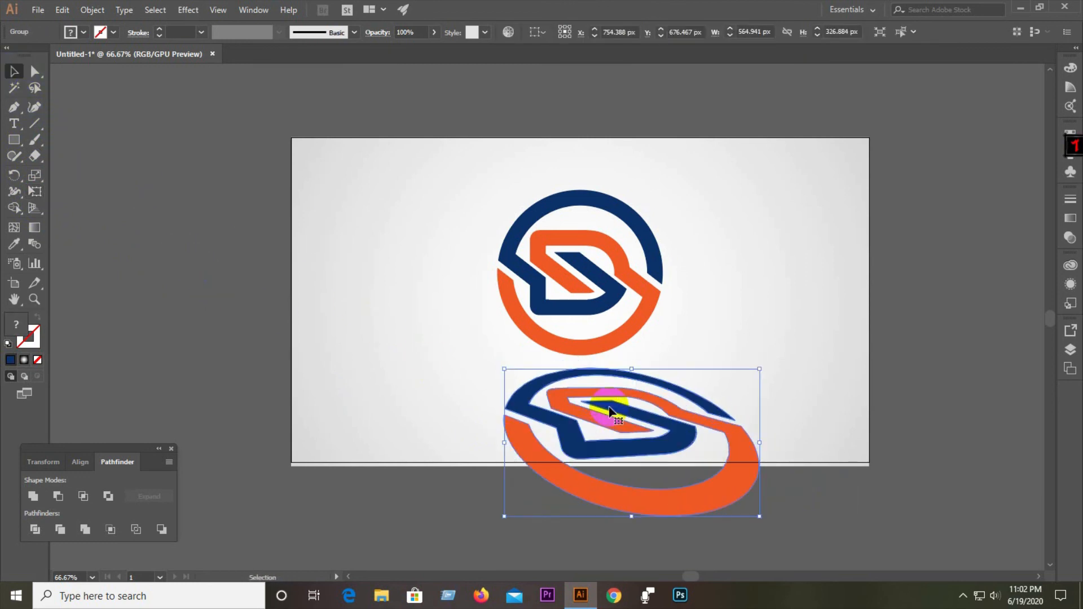
pyautogui.click(518, 386)
pyautogui.click(607, 420)
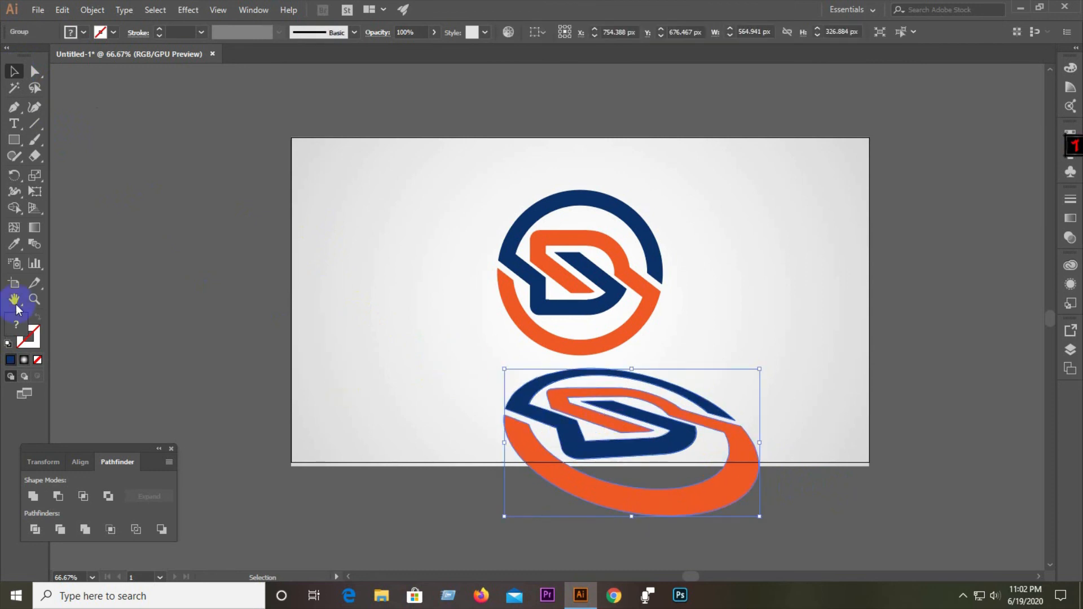
# Step: Fill the distorted logo copy with a white-to-black linear gradient and shift its midpoint to about 65%
pyautogui.click(36, 360)
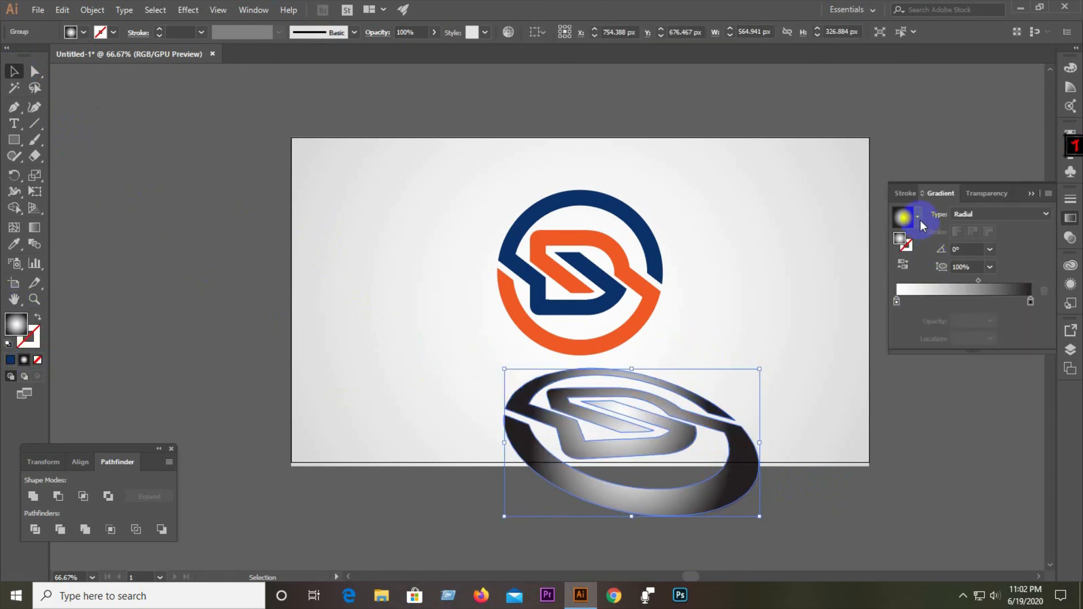
pyautogui.click(984, 216)
pyautogui.click(990, 233)
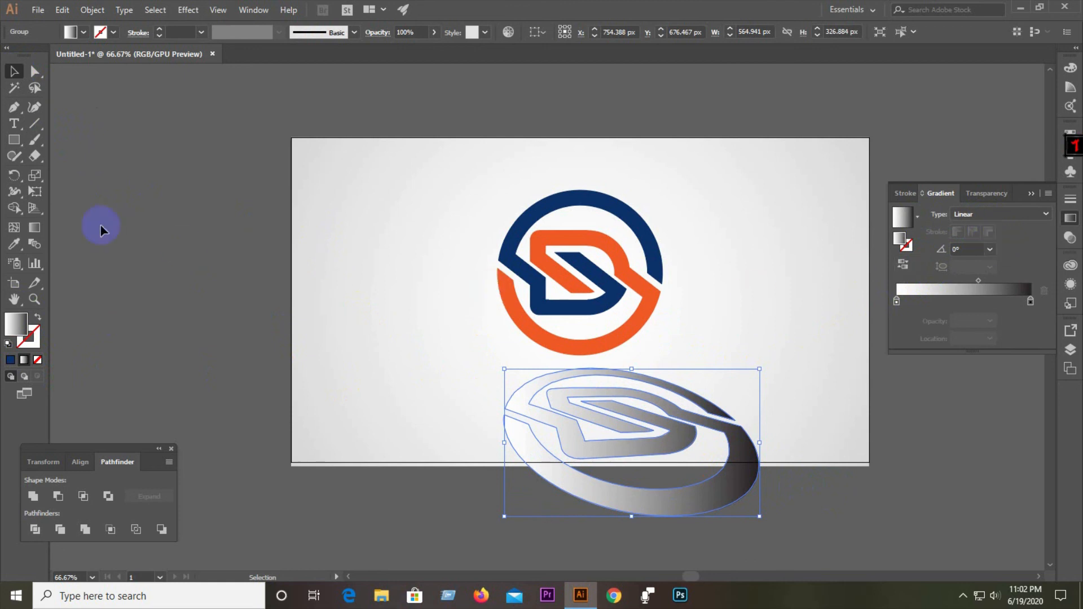
pyautogui.moveTo(981, 284); pyautogui.dragTo(988, 283)
# Step: Set the opacity of the gradient's white stop to 0% on the distorted logo copy
pyautogui.click(897, 302)
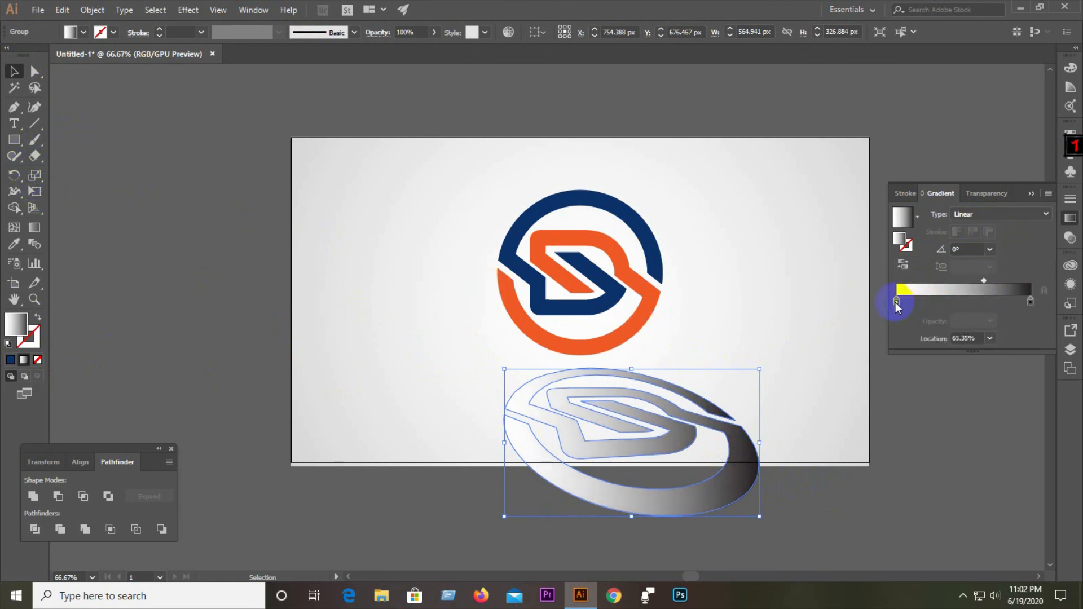
pyautogui.doubleClick(896, 302)
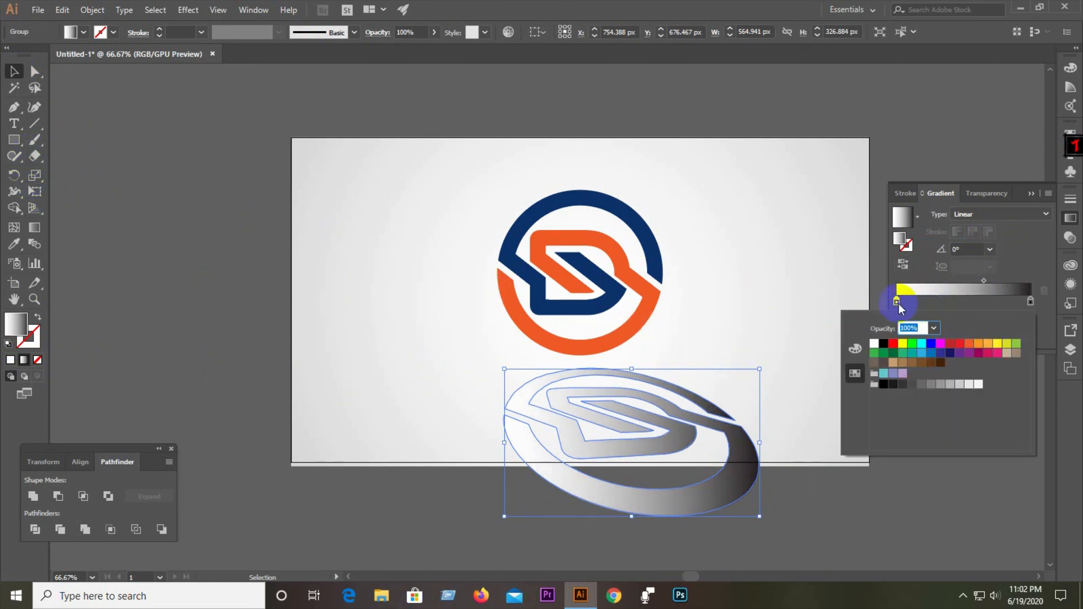
pyautogui.click(847, 276)
pyautogui.click(990, 321)
pyautogui.click(998, 337)
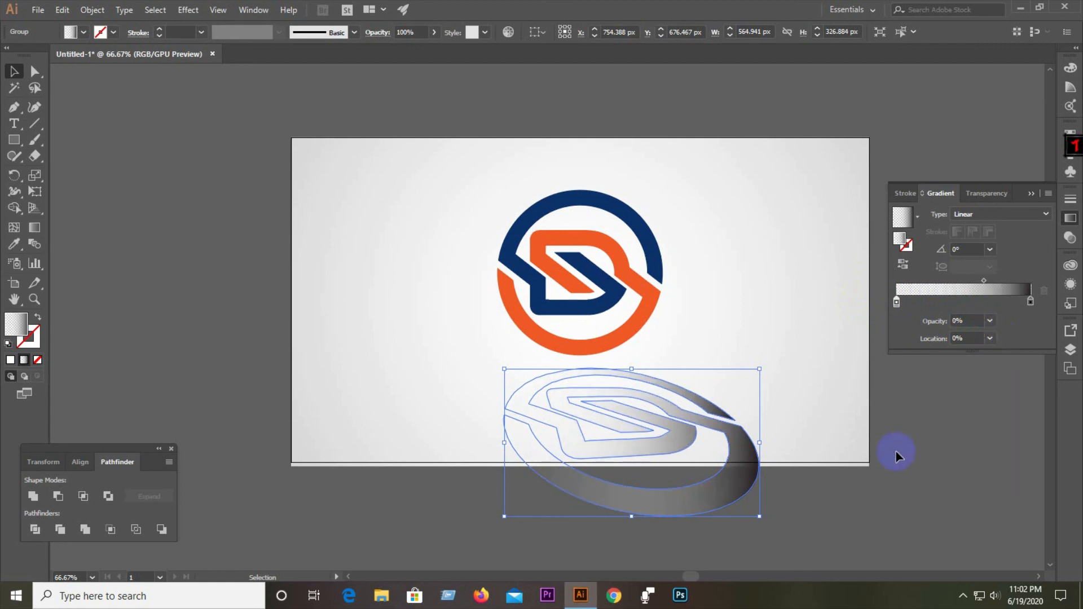
pyautogui.click(895, 451)
# Step: Apply the preset cyan-to-transparent linear gradient to the distorted logo copy and set its midpoint to about 29%
pyautogui.click(658, 435)
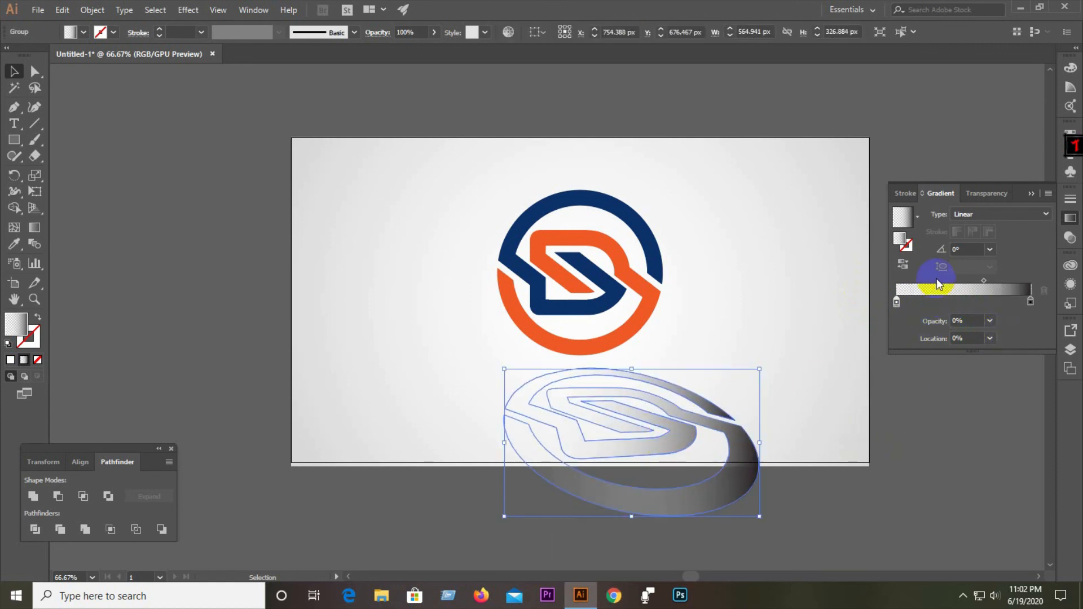
pyautogui.click(919, 220)
pyautogui.click(841, 294)
pyautogui.click(829, 309)
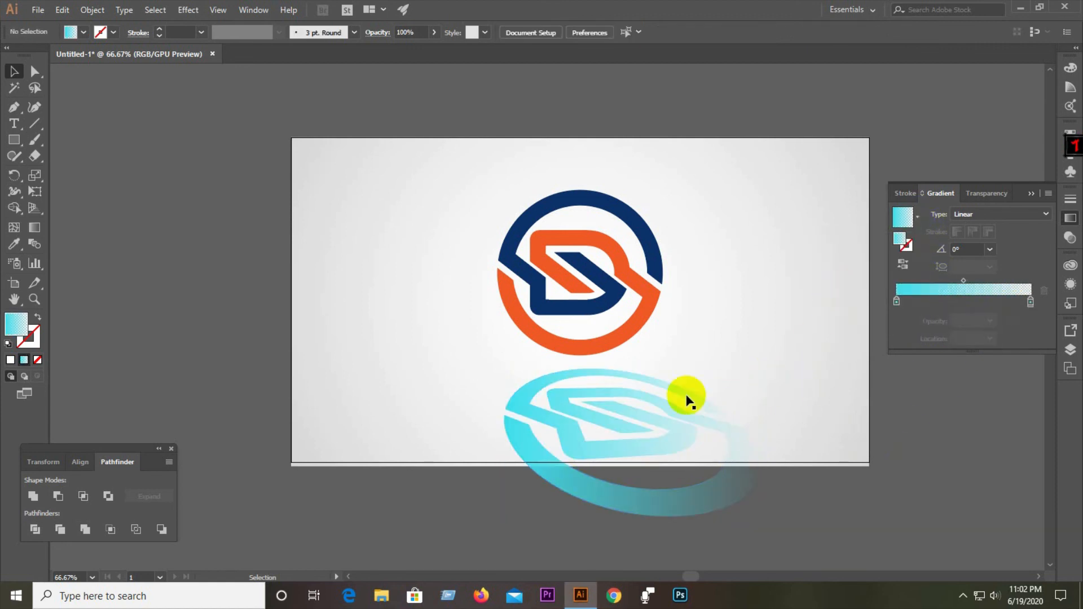
pyautogui.click(642, 425)
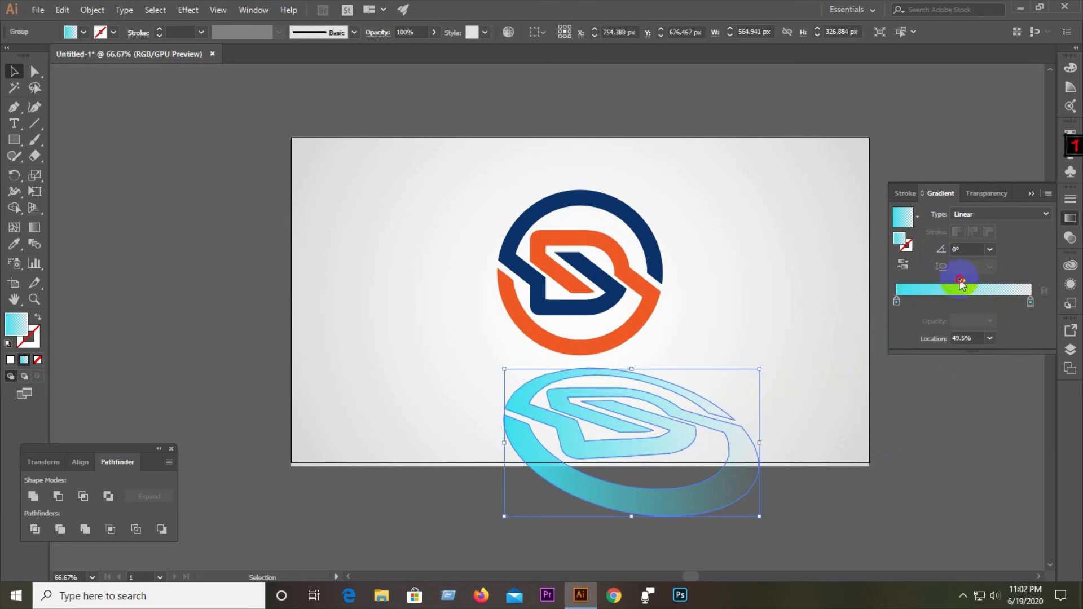
pyautogui.moveTo(961, 285); pyautogui.dragTo(936, 281)
pyautogui.click(325, 231)
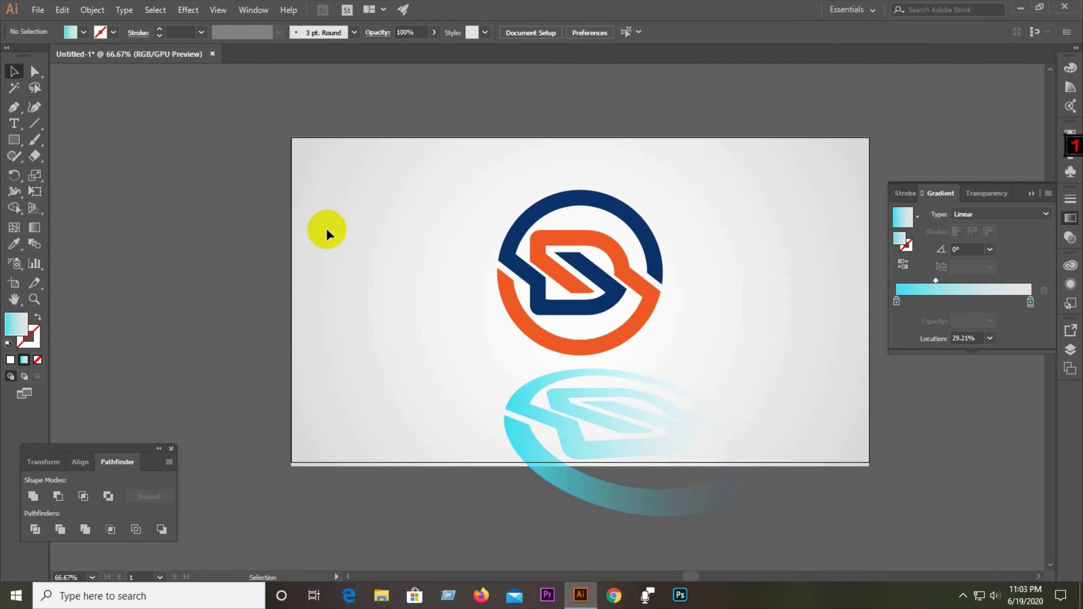
# Step: Redirect the shadow copy's gradient to about -31.5° so it fades out towards its lower-right side
pyautogui.click(601, 405)
pyautogui.click(34, 227)
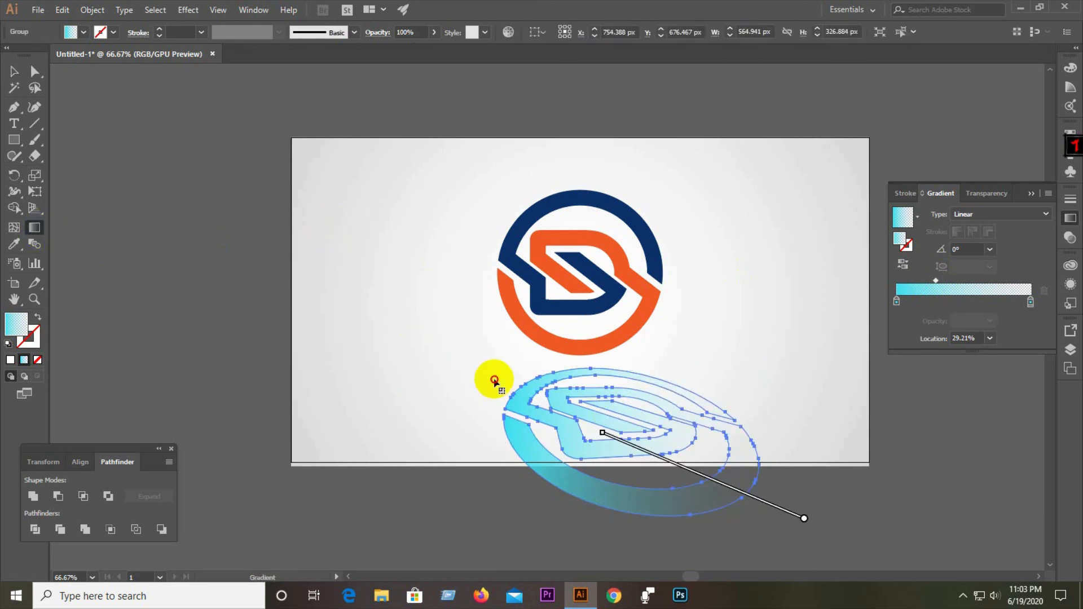
pyautogui.moveTo(781, 537); pyautogui.dragTo(463, 340)
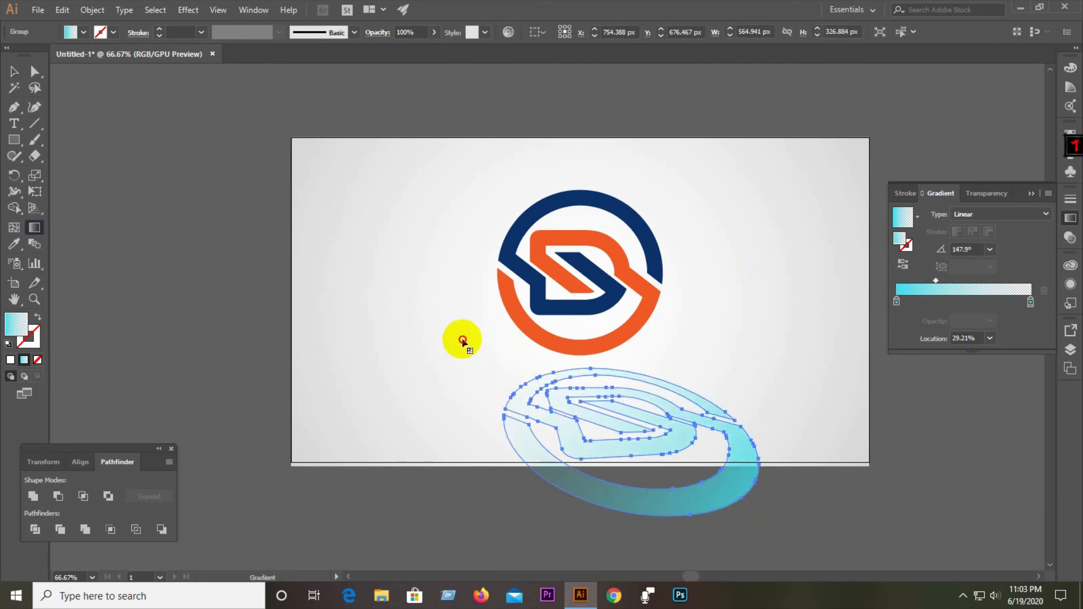
pyautogui.moveTo(435, 380); pyautogui.dragTo(673, 517)
pyautogui.click(15, 72)
pyautogui.click(227, 282)
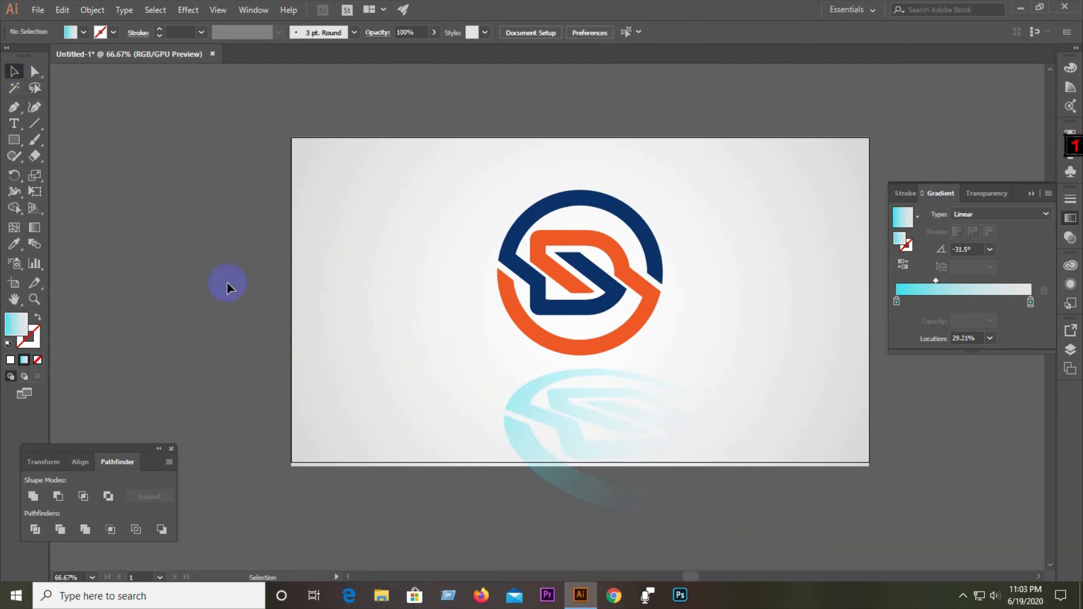
# Step: Shrink the cyan shadow copy from its lower-right corner so its visible part fits within the artboard
pyautogui.scroll(-3, 282, 321)
pyautogui.scroll(3, 339, 327)
pyautogui.click(495, 393)
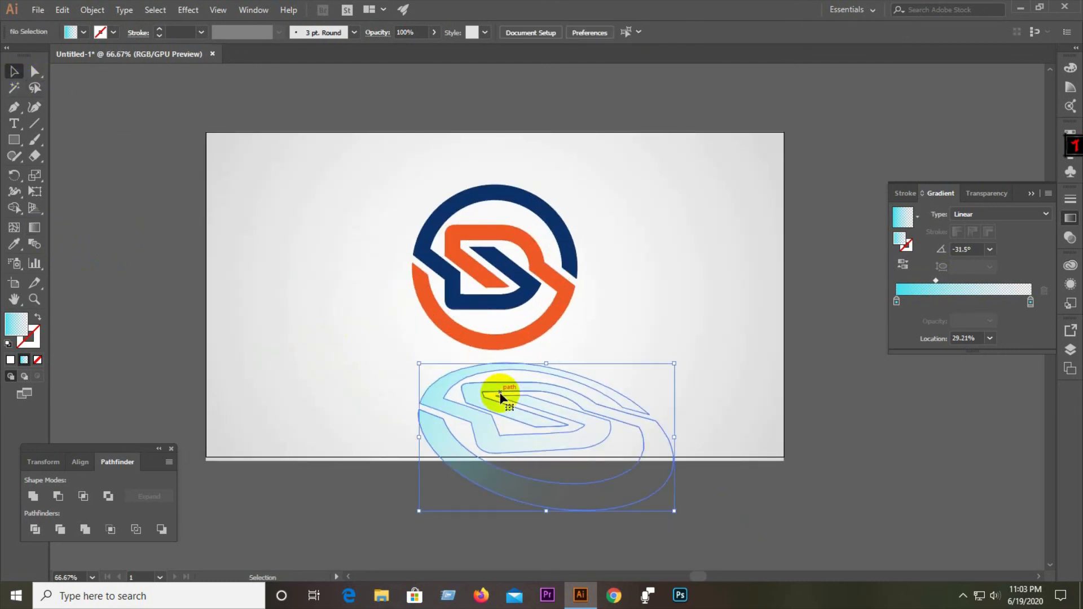
pyautogui.moveTo(675, 512); pyautogui.dragTo(648, 472)
pyautogui.click(716, 520)
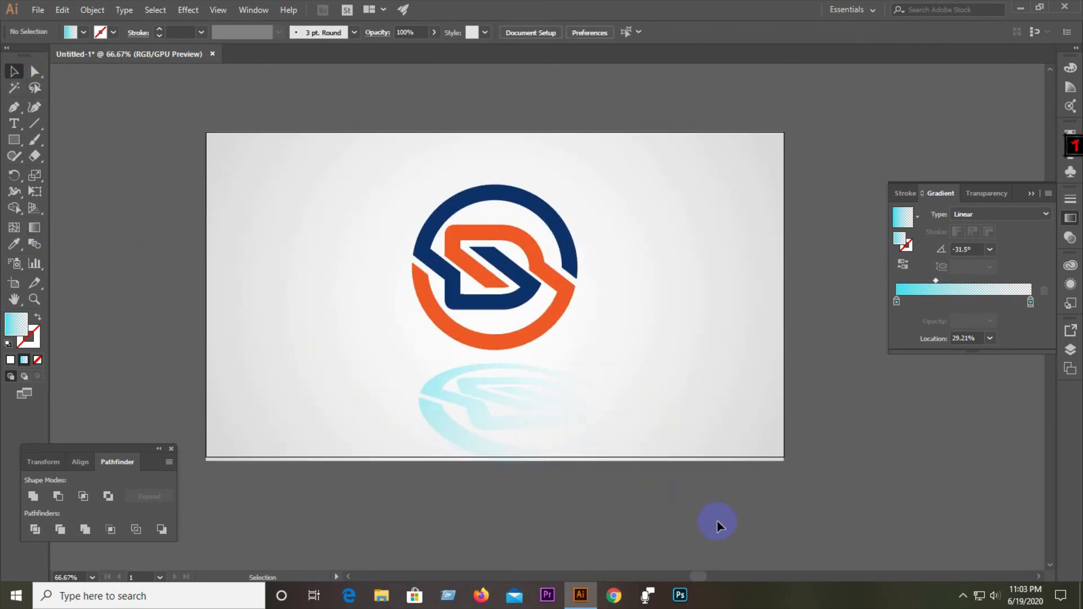
pyautogui.scroll(-3, 637, 430)
pyautogui.scroll(4, 636, 436)
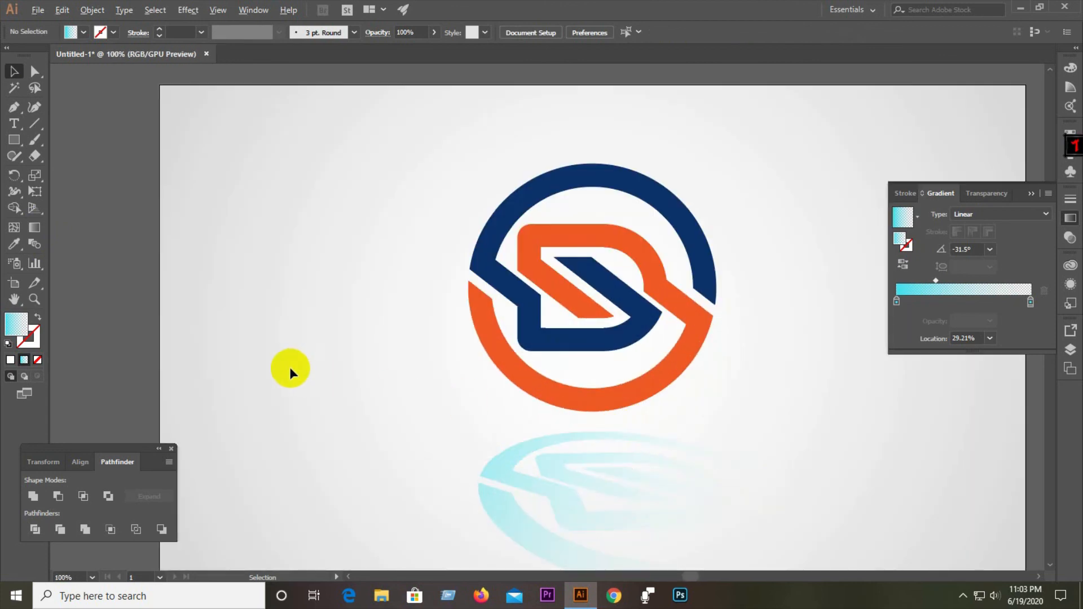